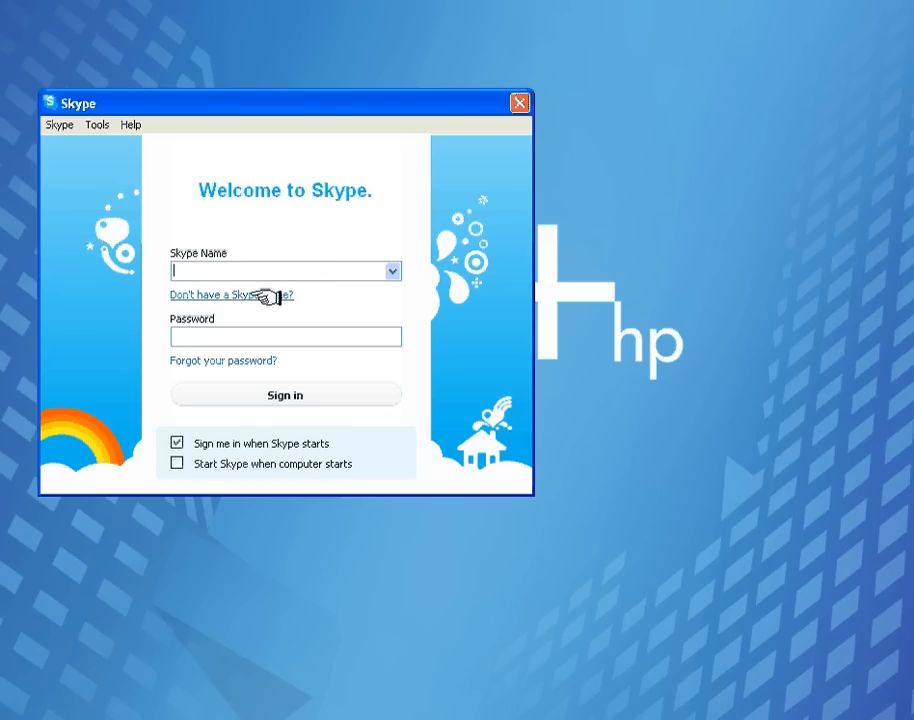
# Choose "Don't have a Skype Name?" to start a new account instead of signing in
pyautogui.click(265, 299)
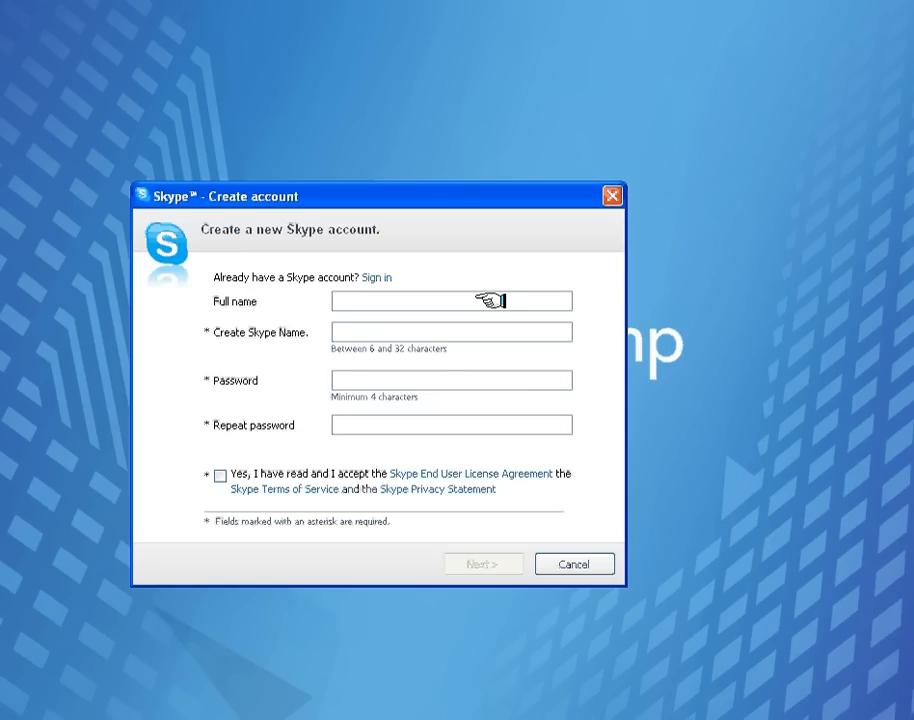
# Enter the full name, desired Skype Name and password twice, accept the licence agreement, and continue
pyautogui.press('Tab')
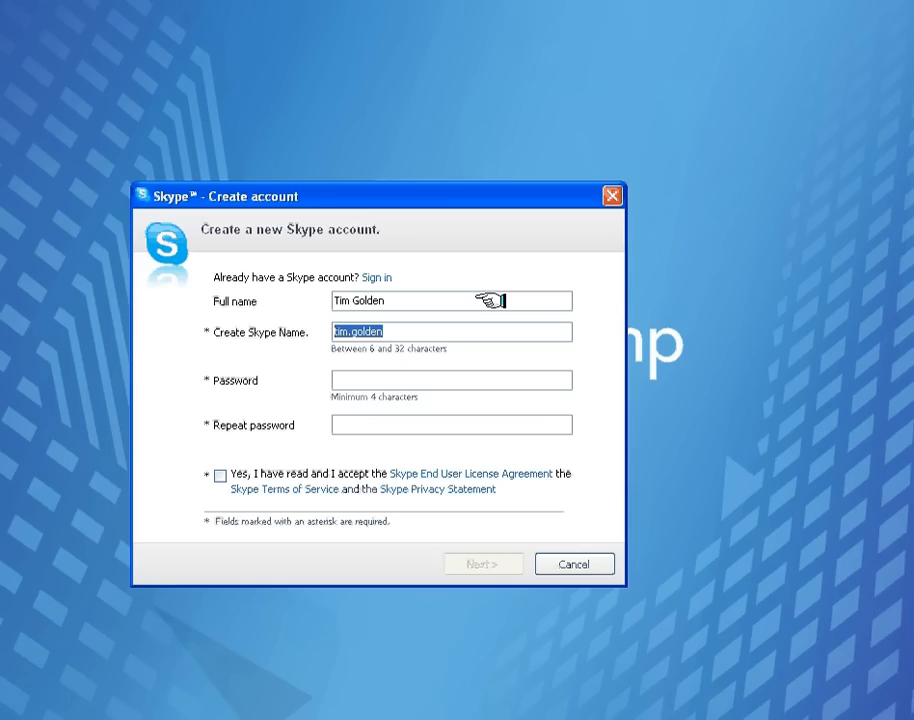
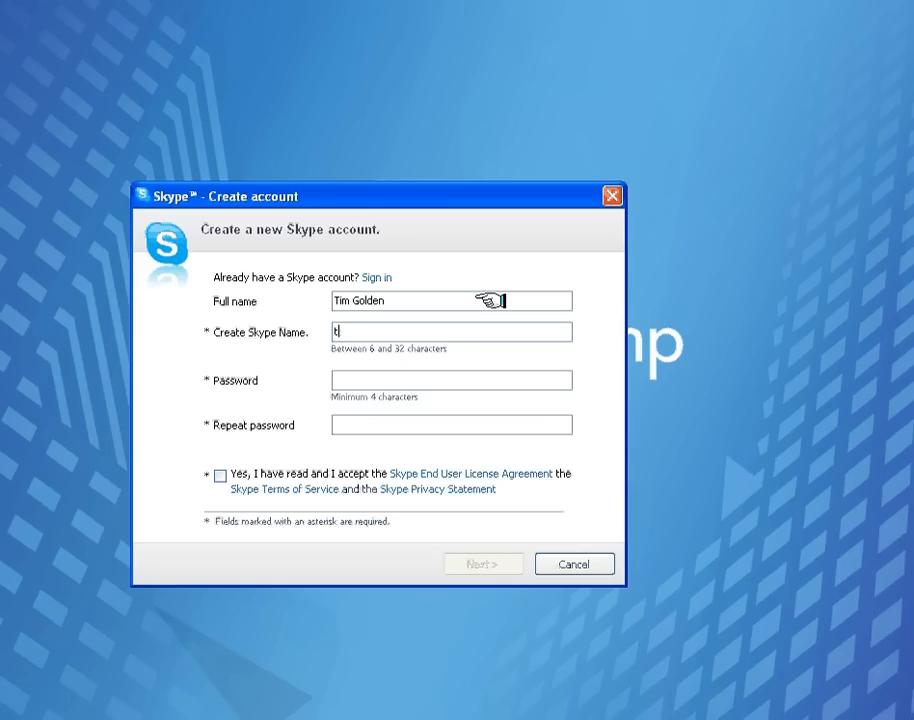
pyautogui.press('Tab')
pyautogui.write('*****')
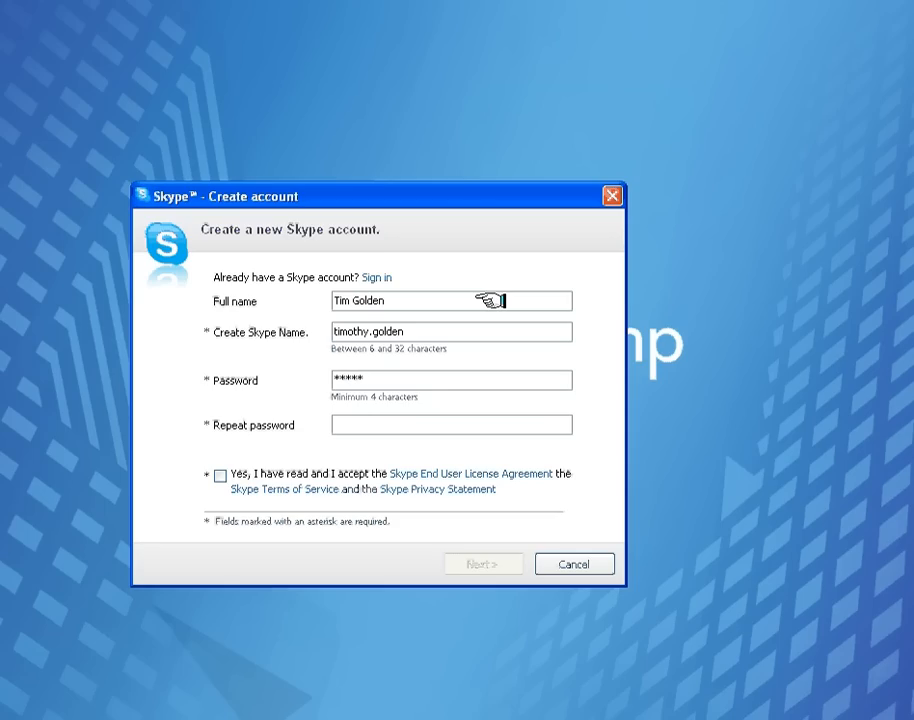
pyautogui.write('******')
pyautogui.press('Tab')
pyautogui.write('***********')
pyautogui.click(243, 472)
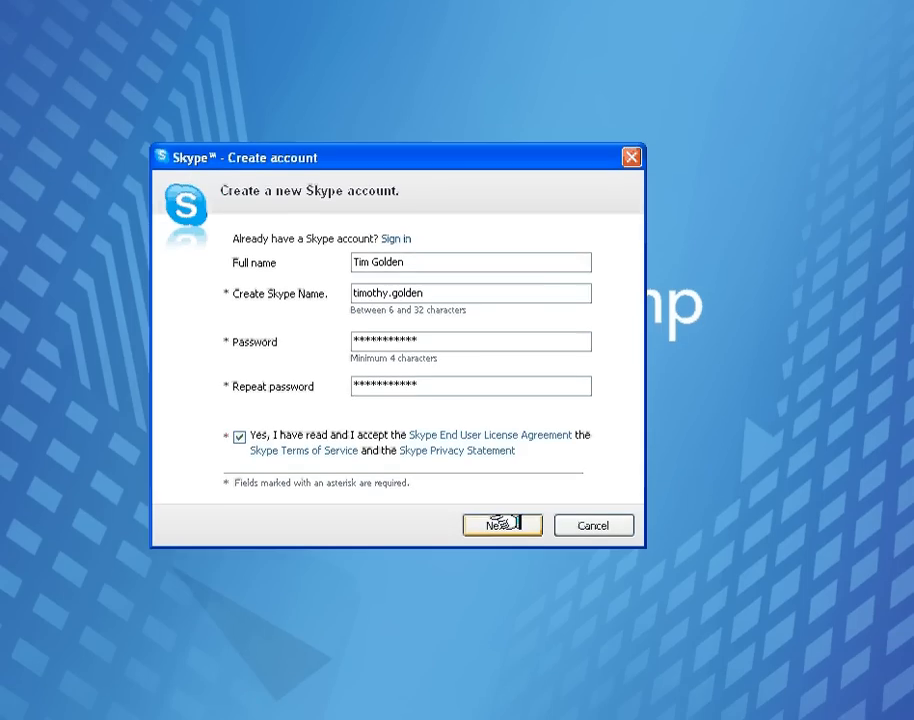
pyautogui.click(506, 562)
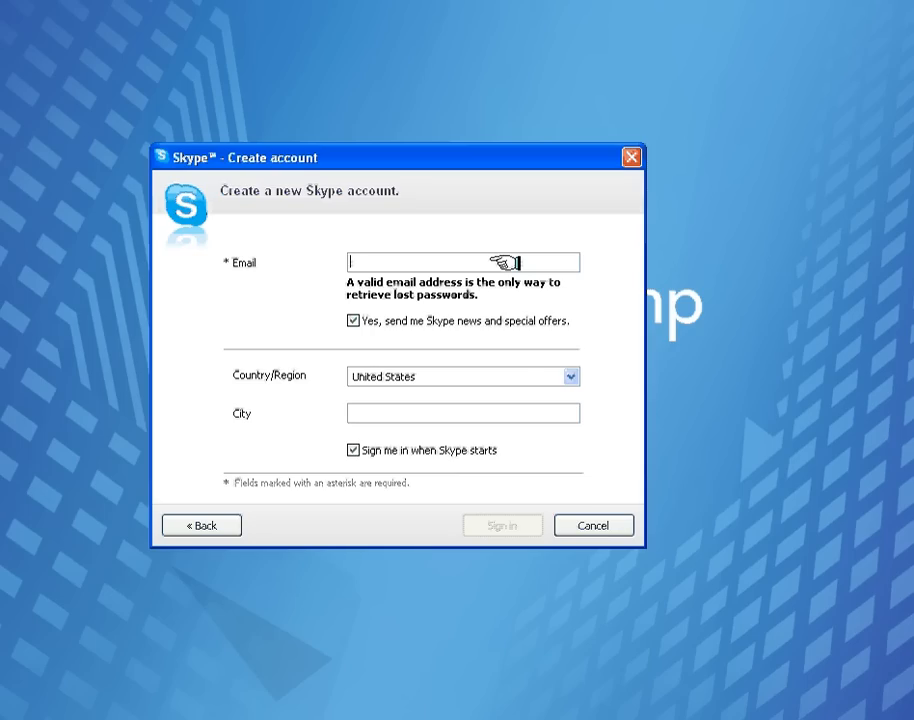
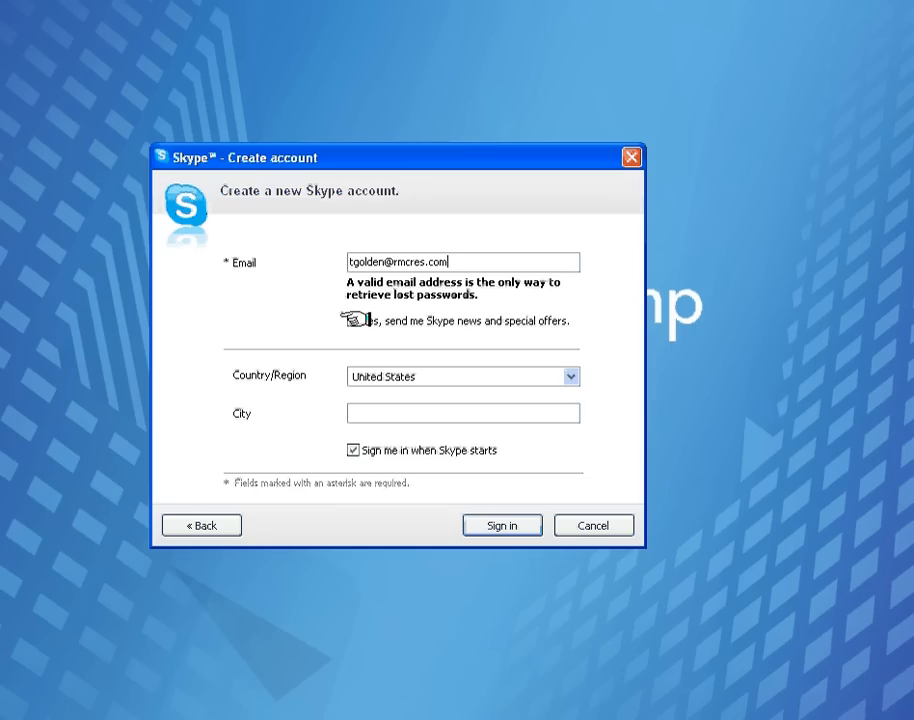
# Fill in the account's e-mail address and city, then submit the new account
pyautogui.click(384, 416)
pyautogui.write('Port')
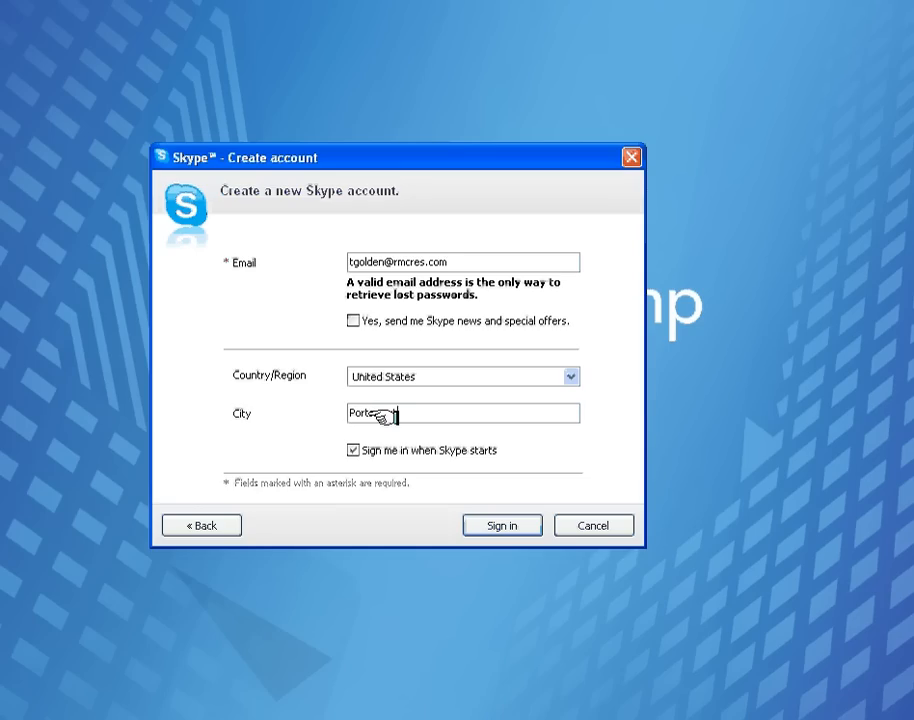
pyautogui.write('smouth')
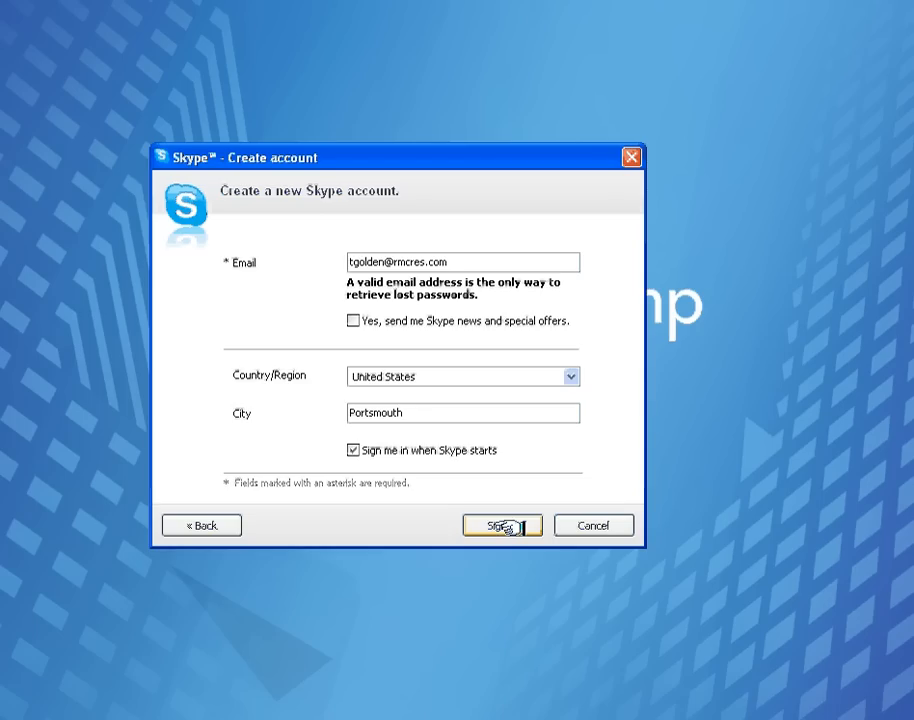
pyautogui.click(508, 525)
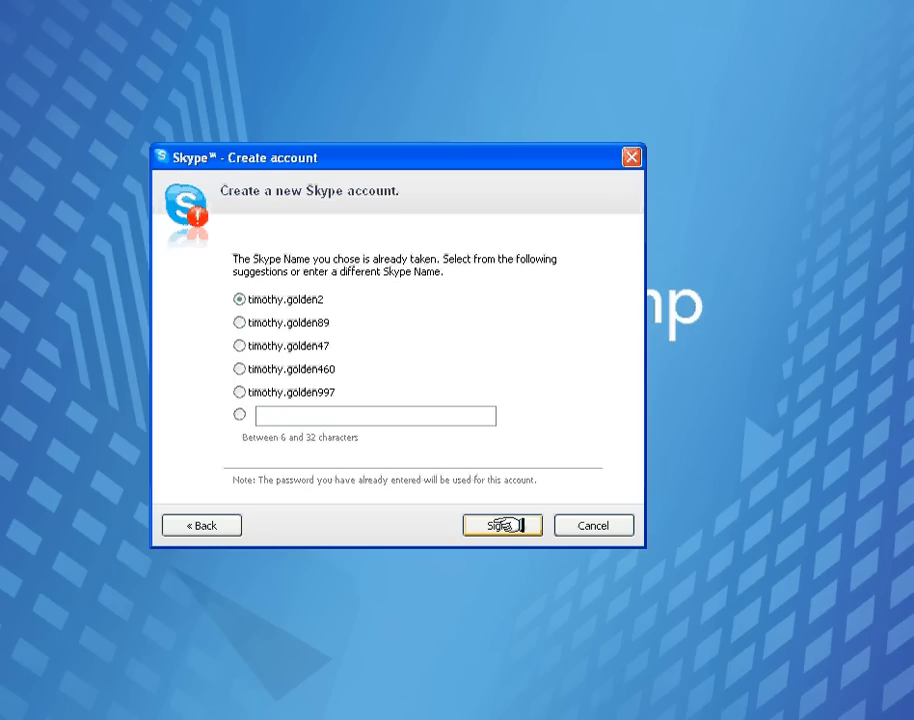
# Try the suggested names, then enter a custom Skype Name and resubmit the account
pyautogui.click(240, 322)
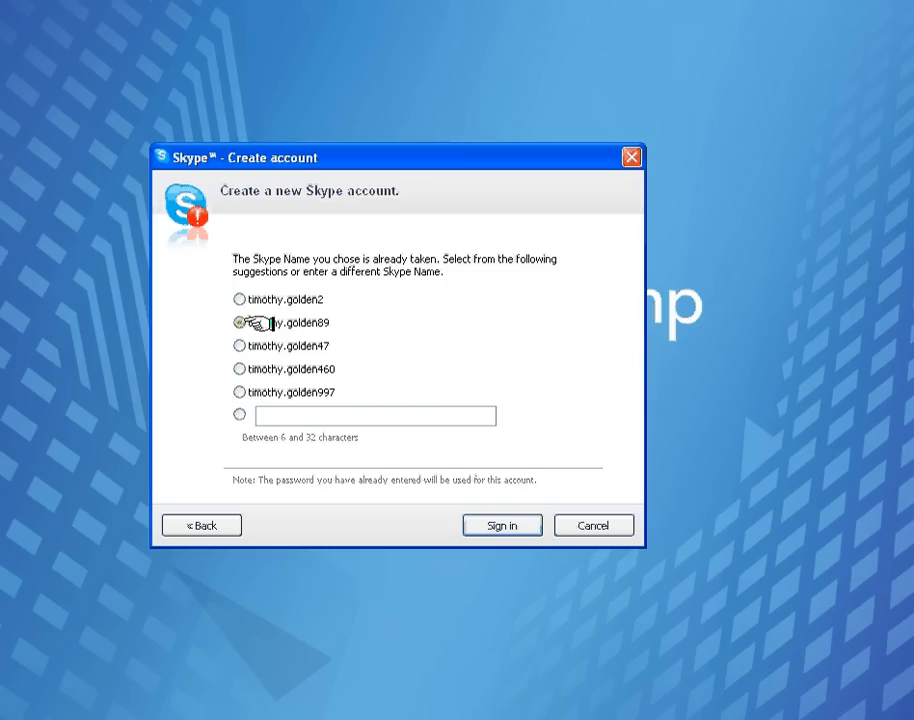
pyautogui.click(240, 345)
pyautogui.click(240, 392)
pyautogui.click(262, 415)
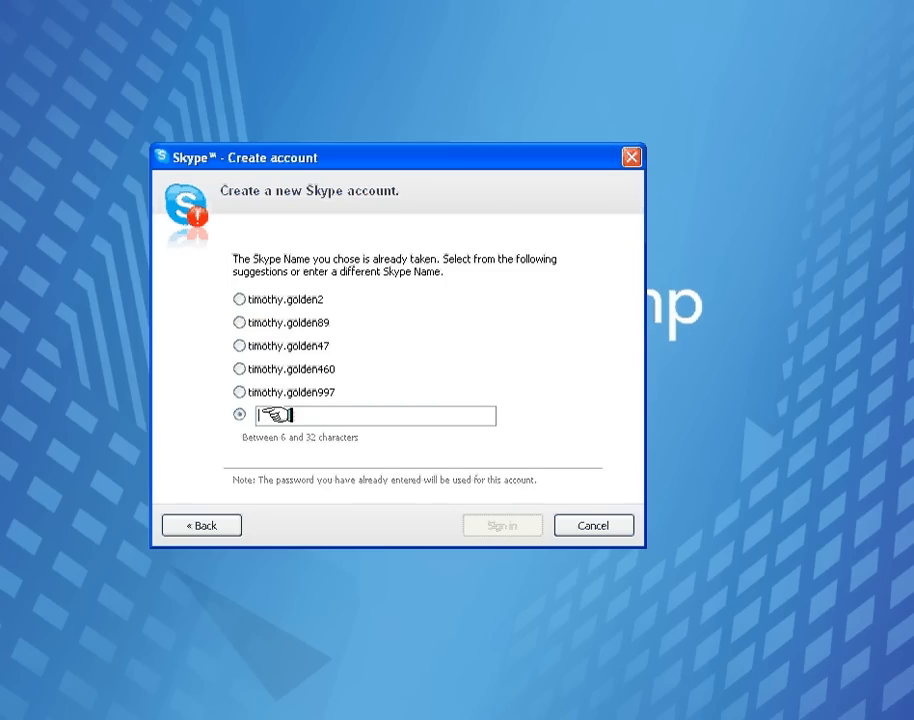
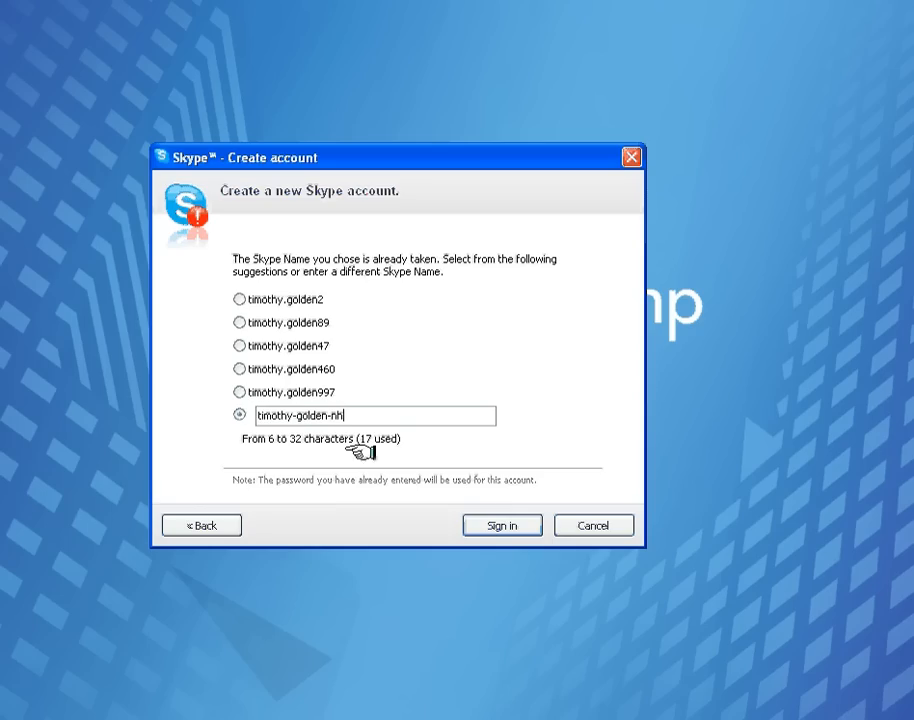
pyautogui.click(503, 526)
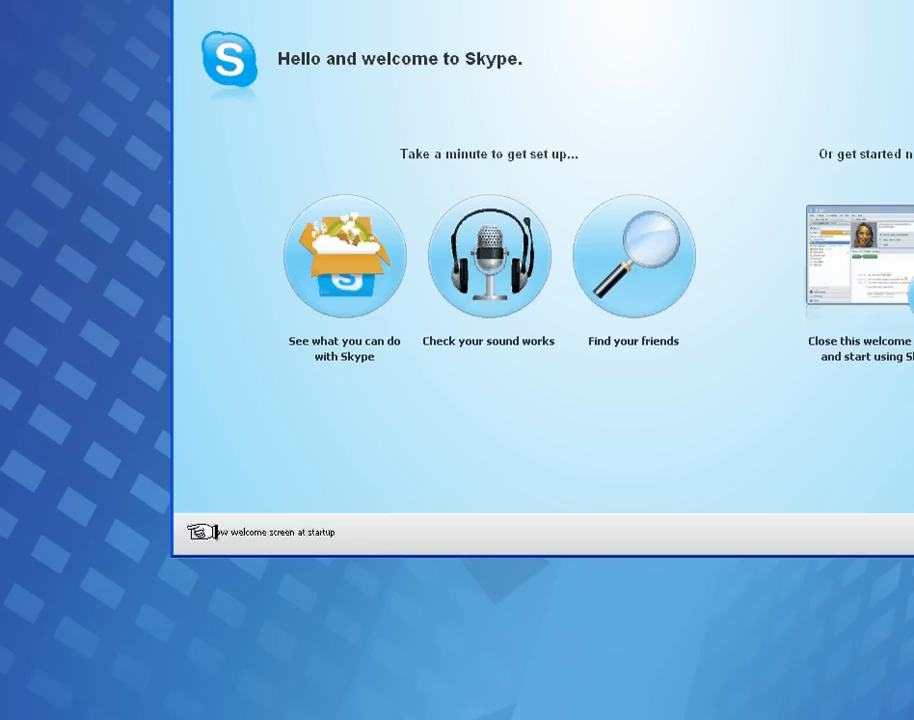
# Turn off "Show welcome screen at startup" and close the welcome window
pyautogui.click(195, 532)
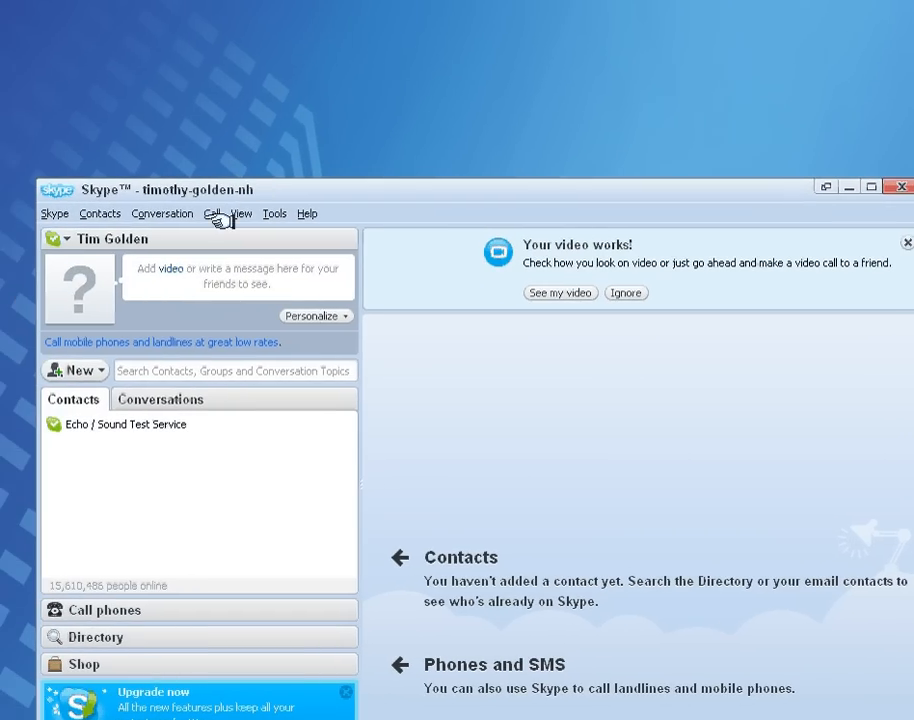
# Check the status choices without changing the status, then bring up the Contacts menu
pyautogui.click(37, 239)
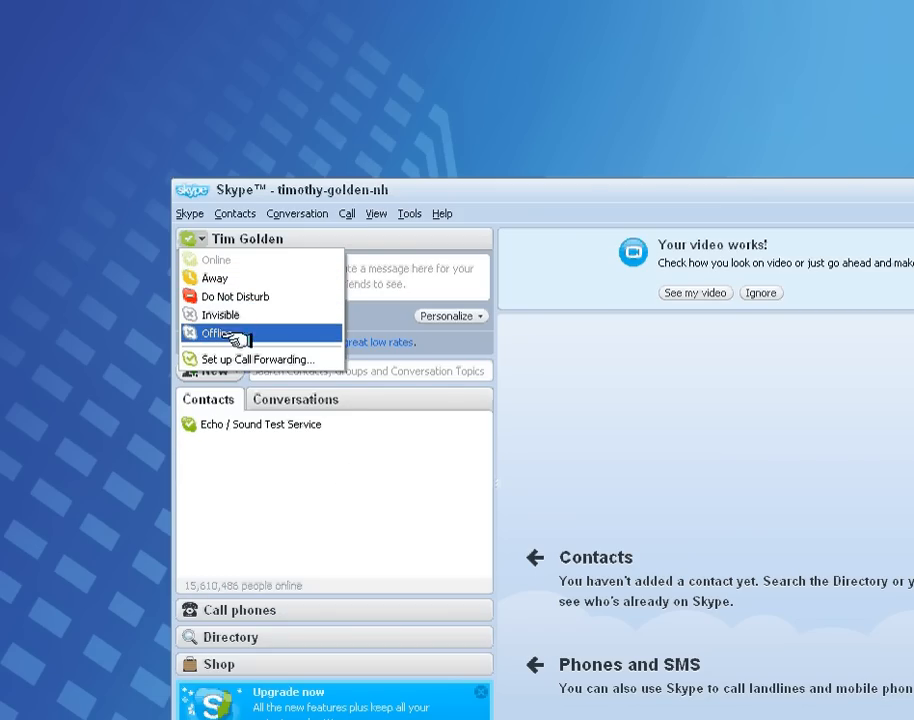
pyautogui.click(341, 474)
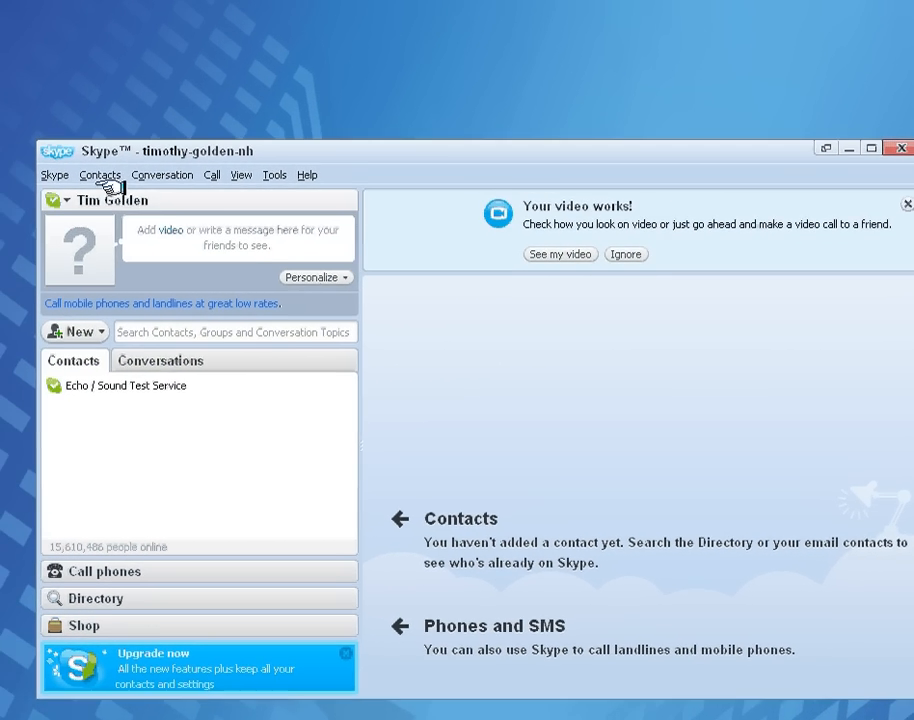
pyautogui.click(61, 155)
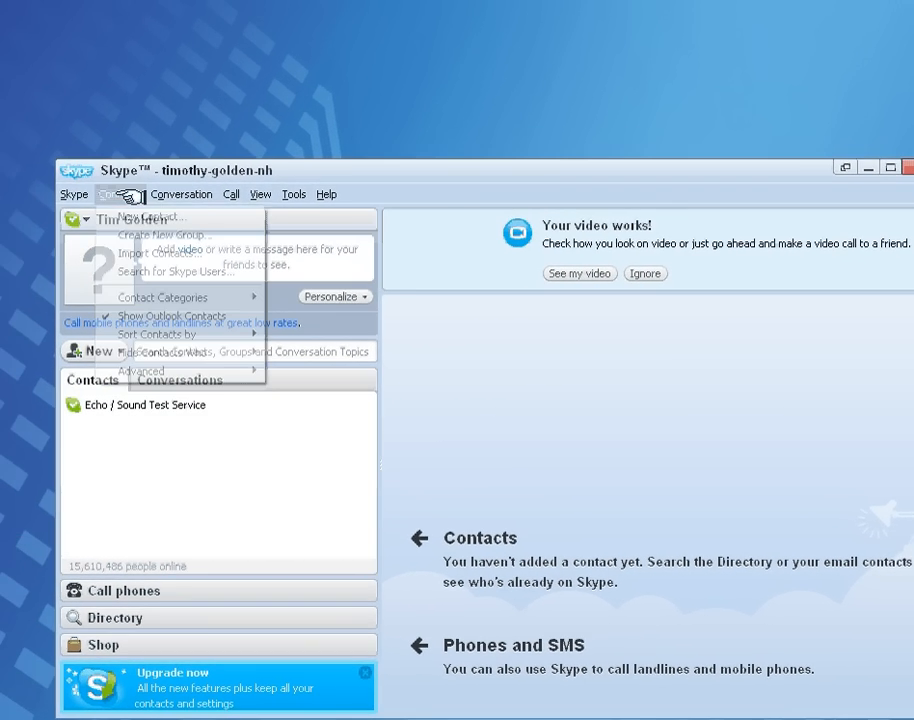
# Search New Contact for the friend's Skype Name and review their profile in the results
pyautogui.click(158, 216)
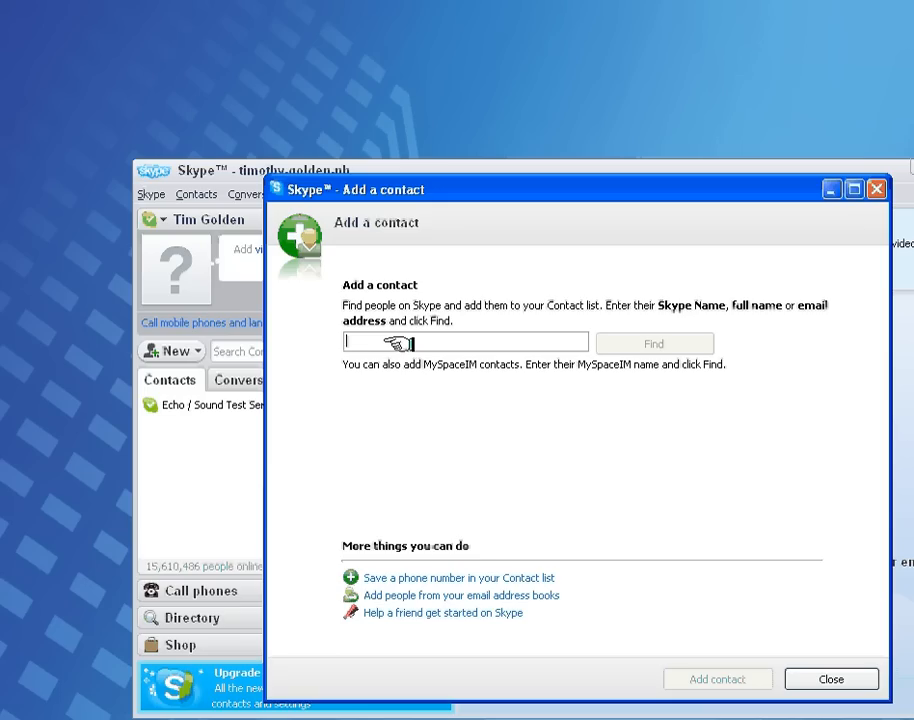
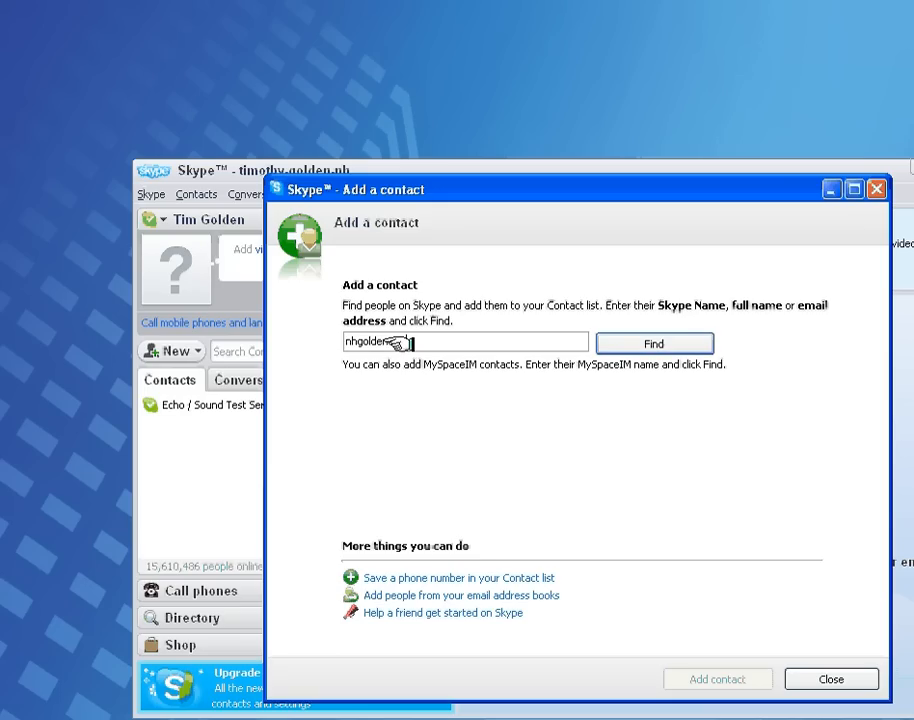
pyautogui.click(640, 346)
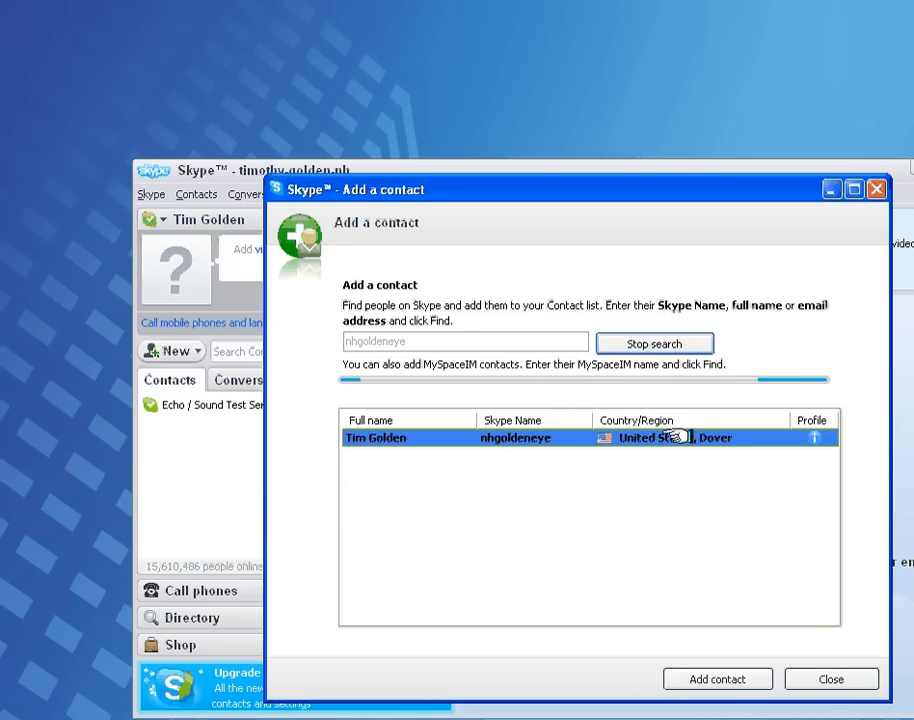
pyautogui.click(815, 437)
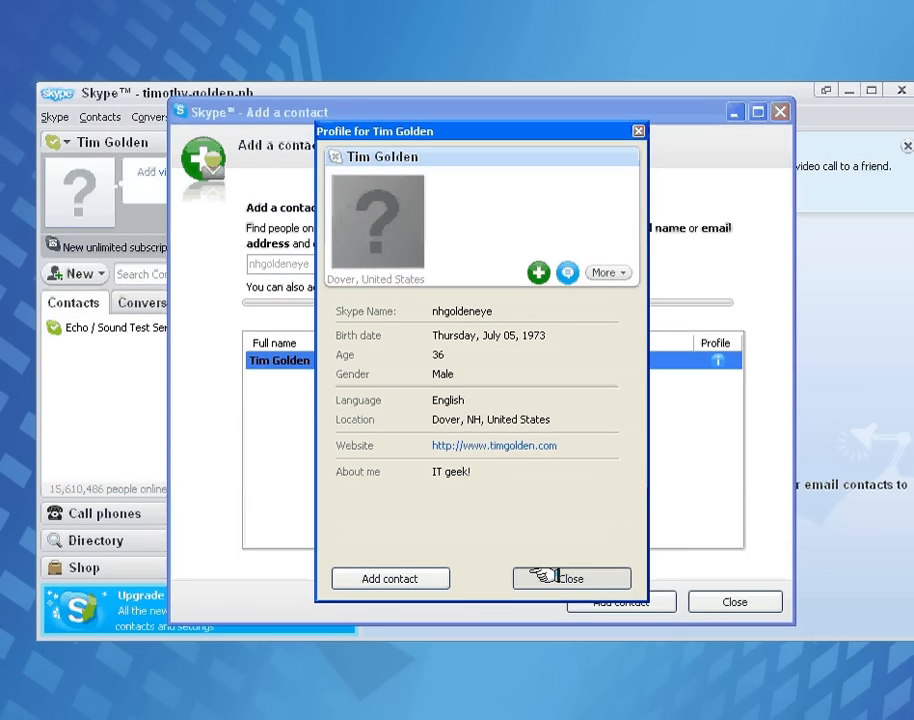
pyautogui.click(535, 617)
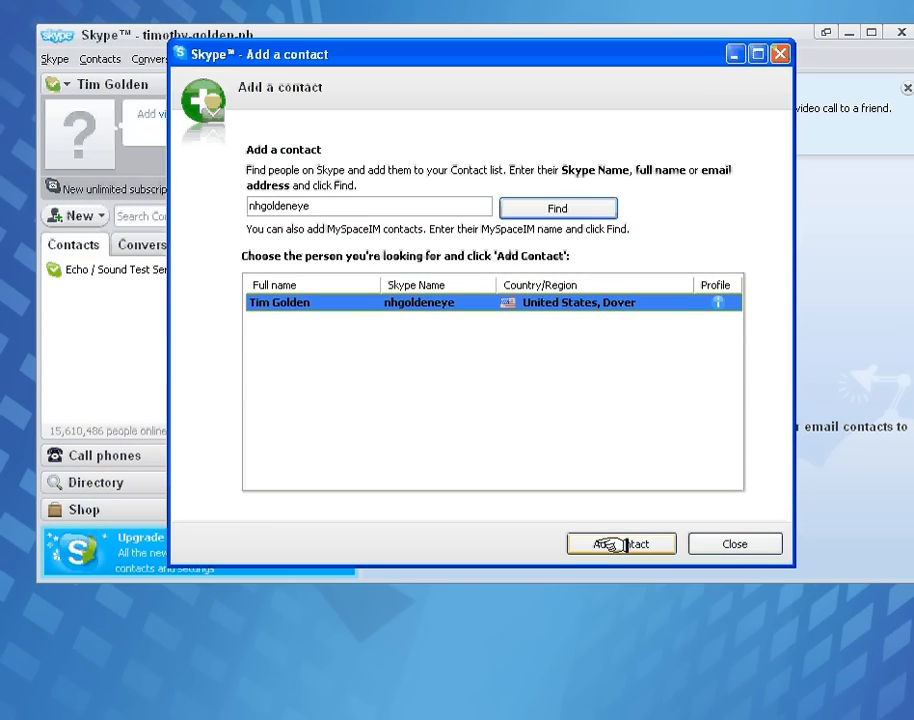
# Add the friend as a contact, sending the default "Please add me" request, and close the window
pyautogui.click(612, 564)
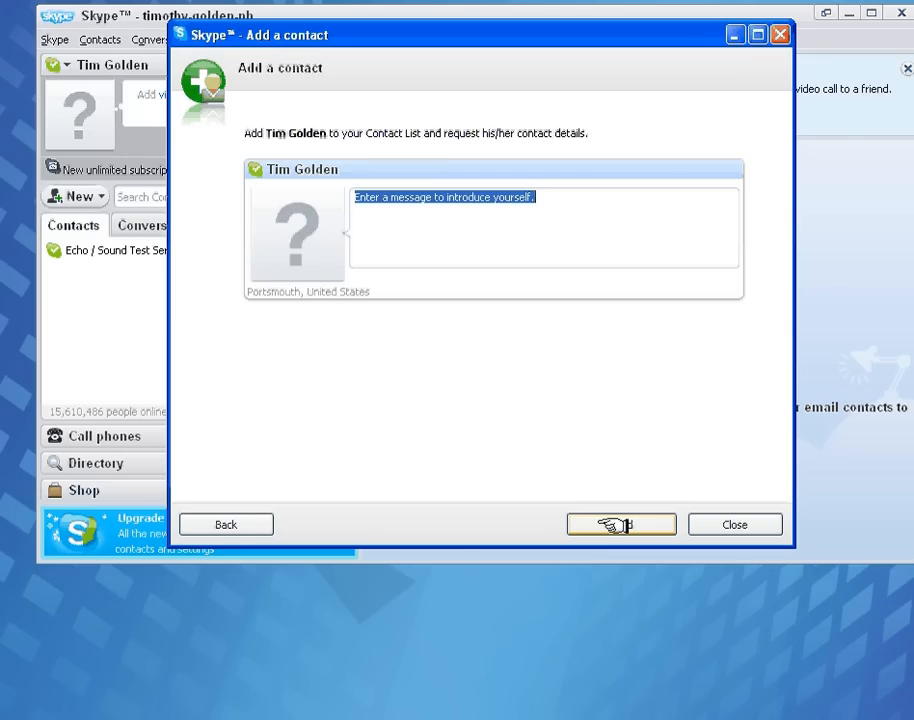
pyautogui.click(613, 525)
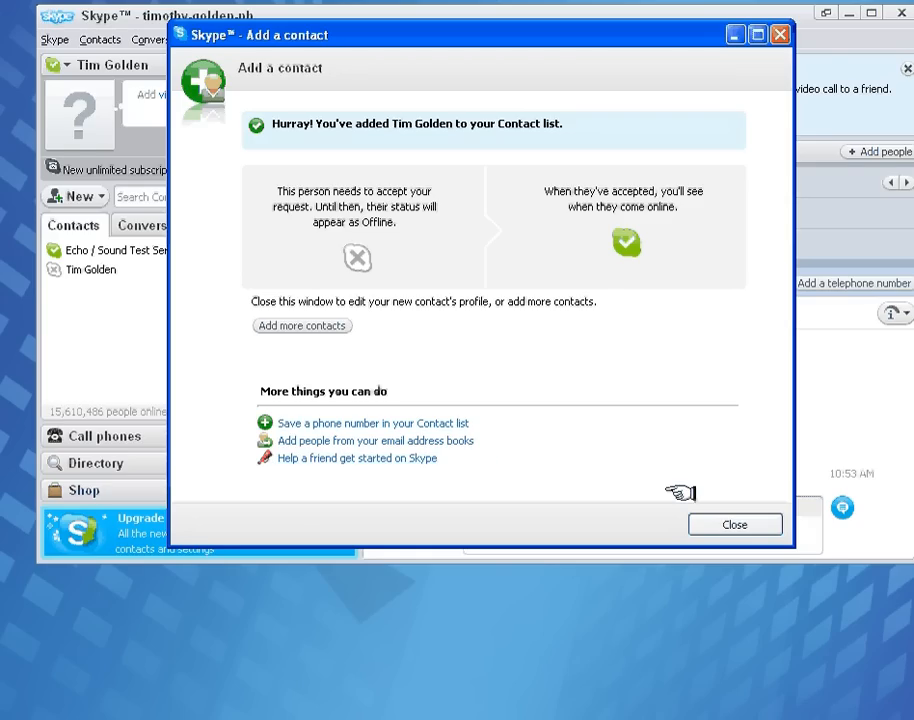
pyautogui.click(690, 521)
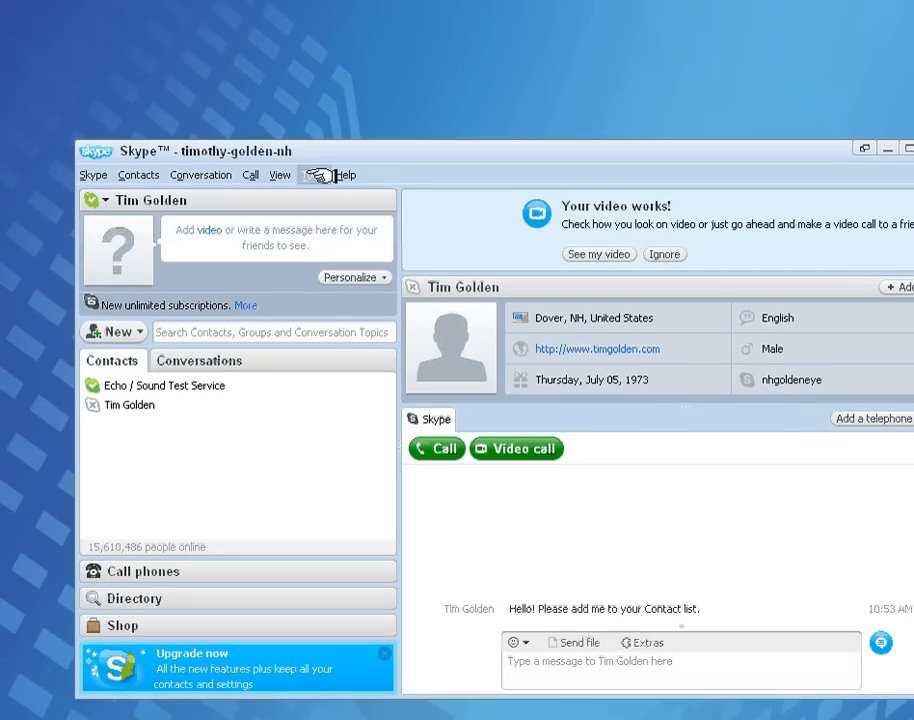
# Open Tools > Options on the General settings page
pyautogui.click(316, 175)
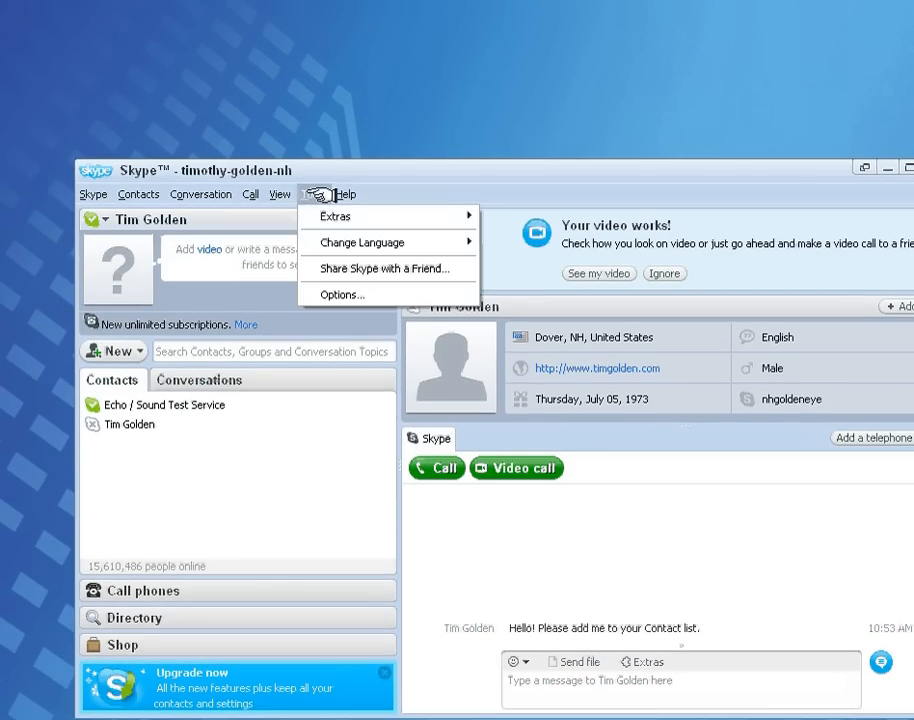
pyautogui.click(345, 293)
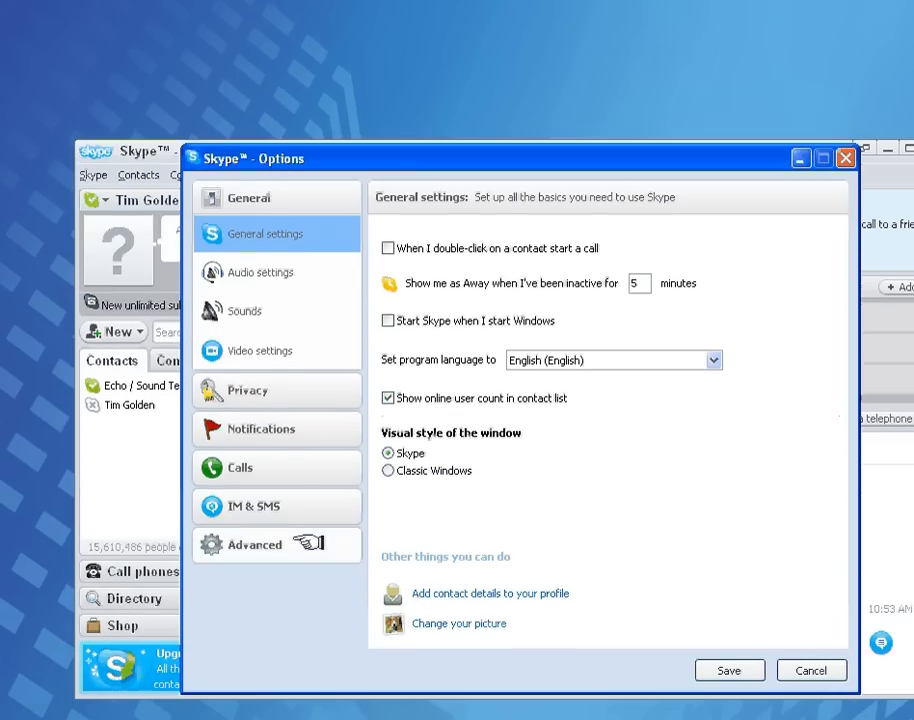
# In Audio settings, raise microphone volume near High, test the speakers, then view the Sounds page
pyautogui.click(284, 270)
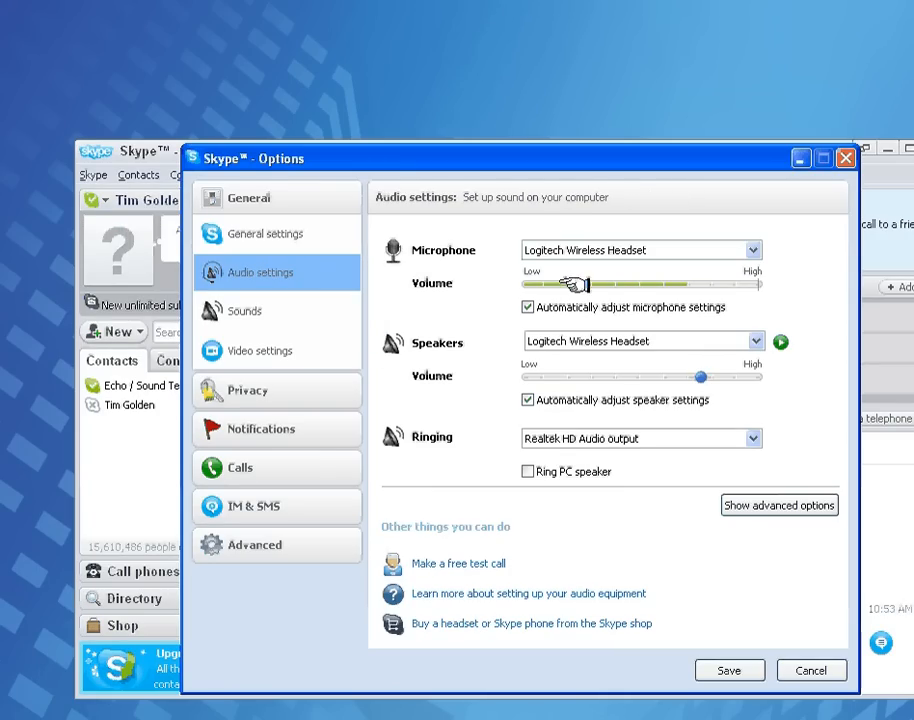
pyautogui.moveTo(577, 284); pyautogui.dragTo(751, 287)
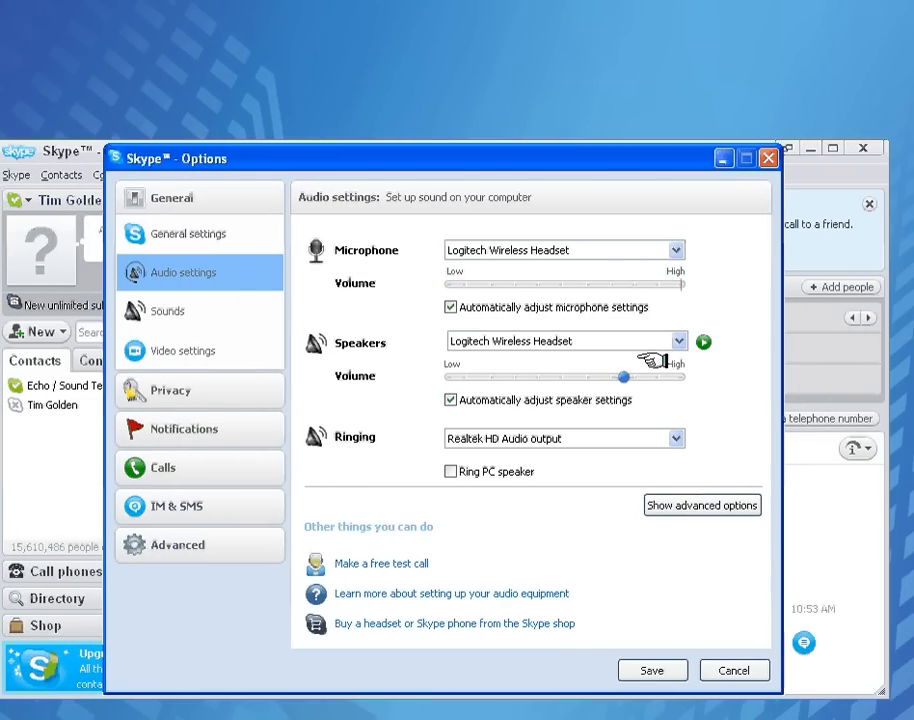
pyautogui.click(703, 342)
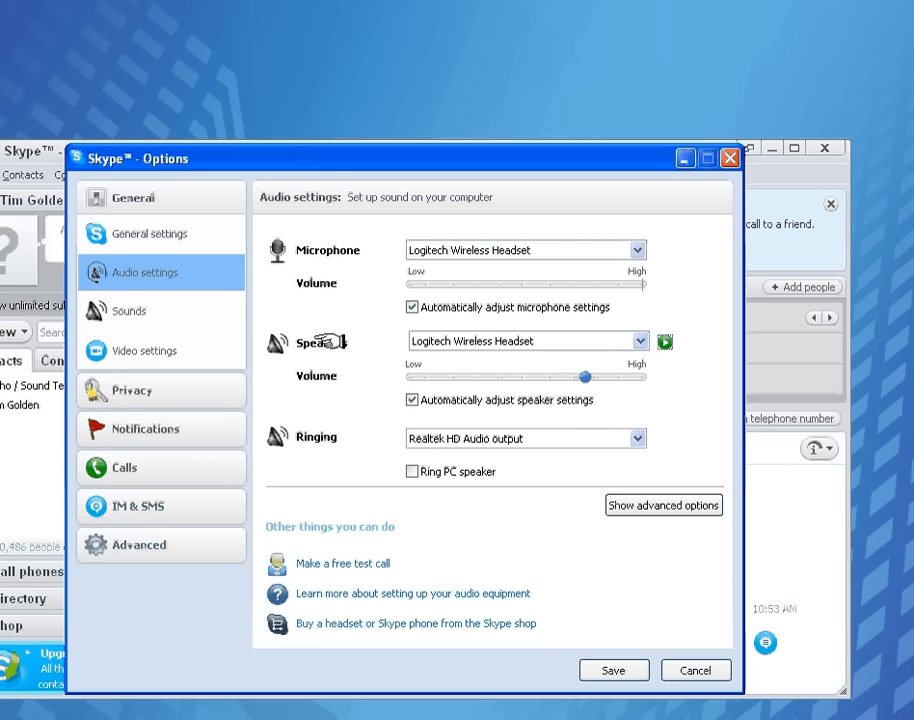
pyautogui.click(140, 311)
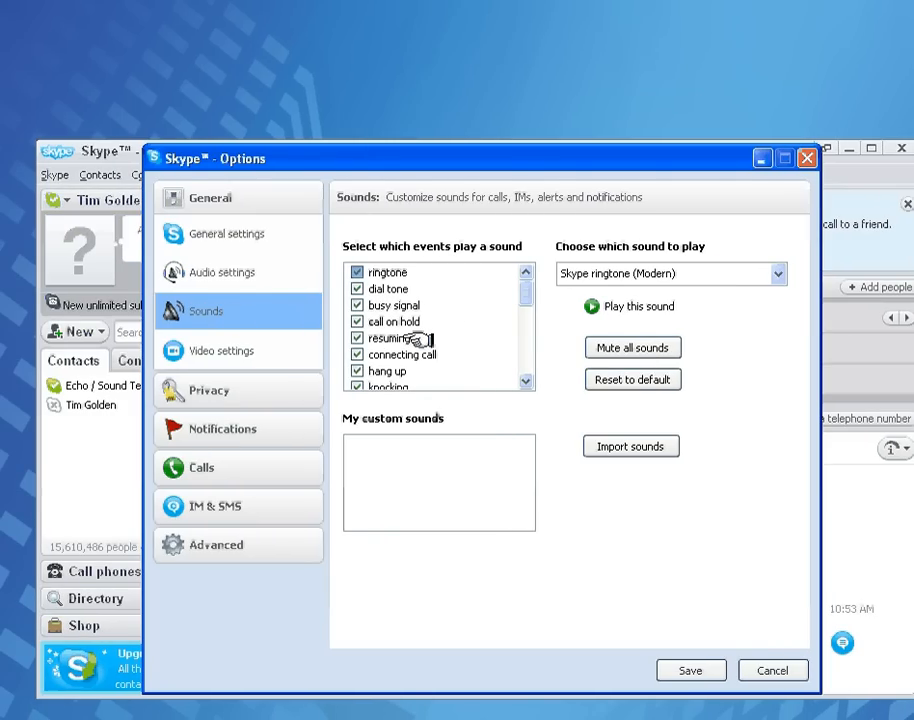
# In Video settings, set both automatic video receiving and showing my video to 'no one', then save
pyautogui.click(235, 351)
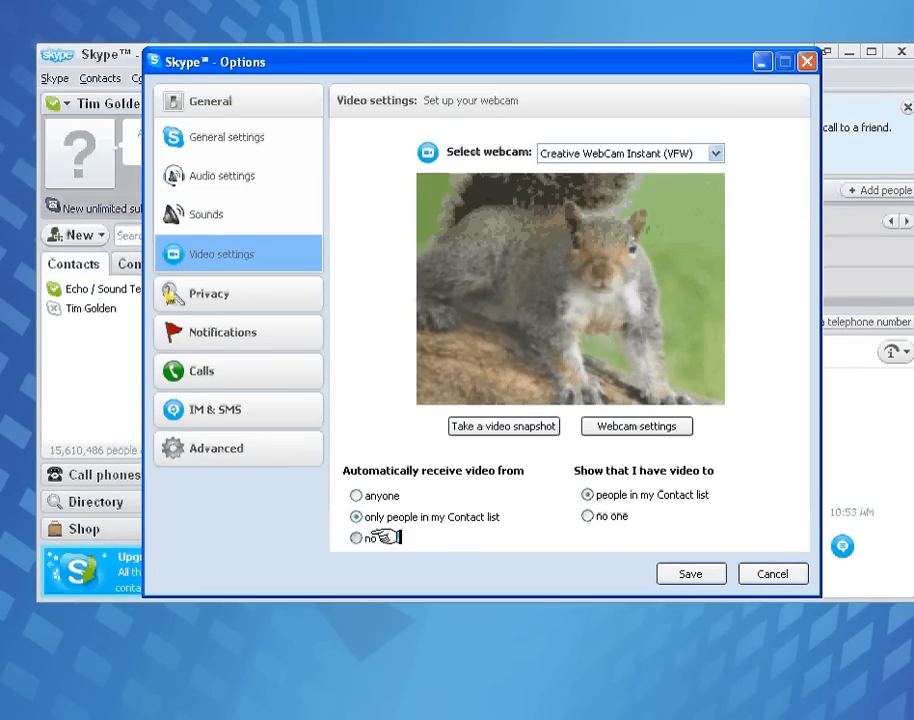
pyautogui.click(368, 577)
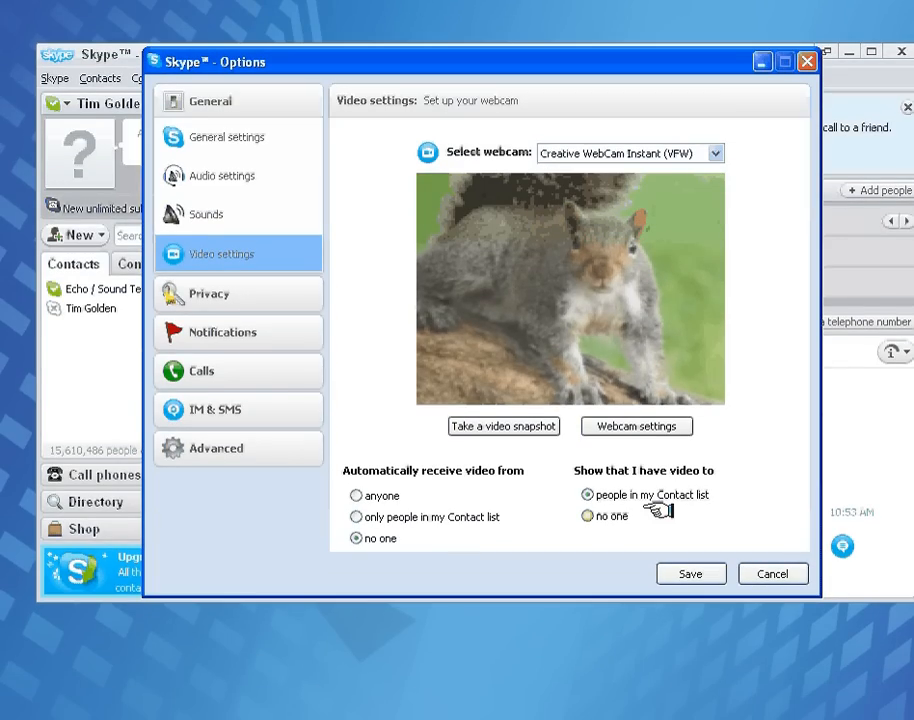
pyautogui.click(607, 515)
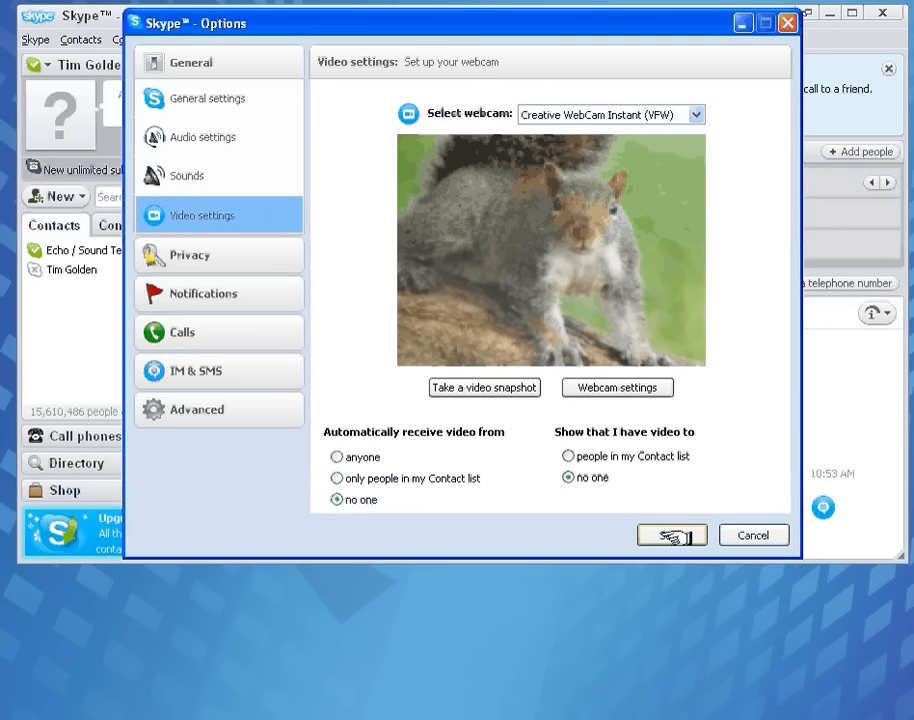
pyautogui.click(690, 573)
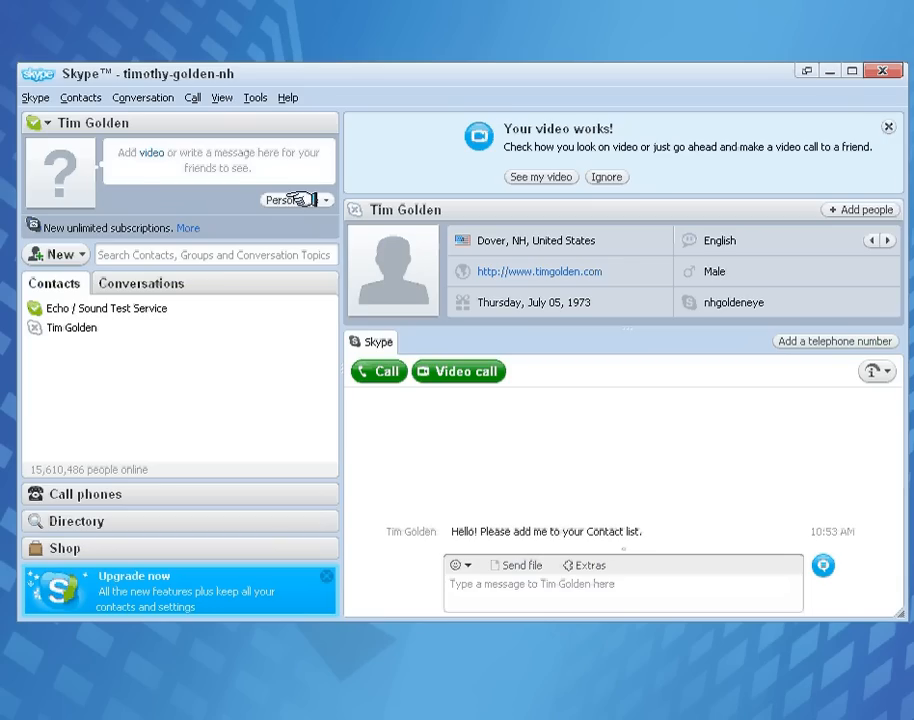
# Take a webcam video snapshot for a new profile picture via Personalize > Change Your Picture
pyautogui.click(300, 200)
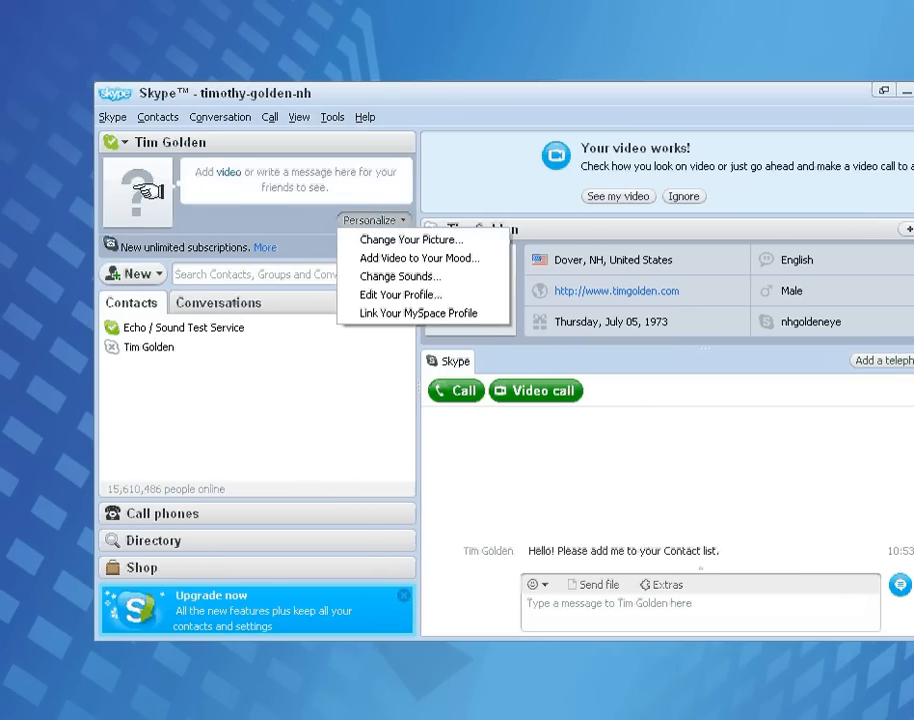
pyautogui.click(413, 241)
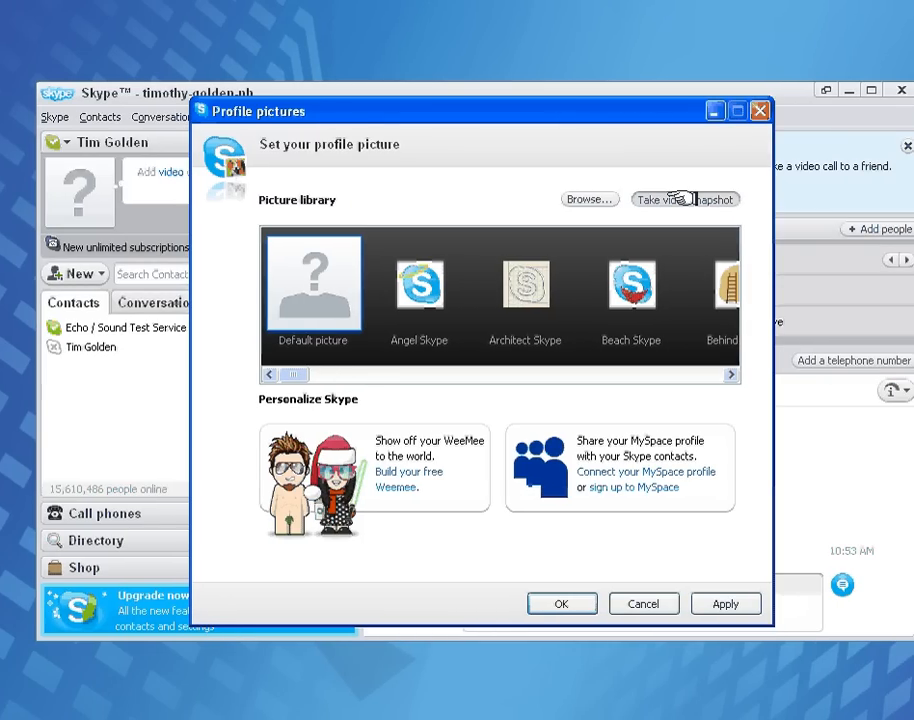
pyautogui.click(678, 199)
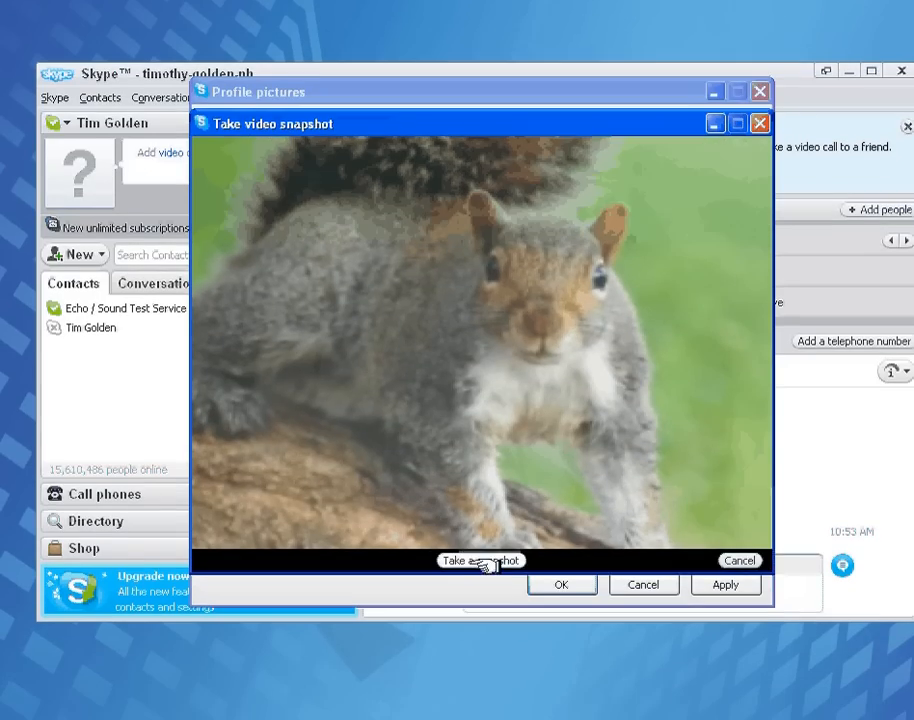
pyautogui.click(481, 580)
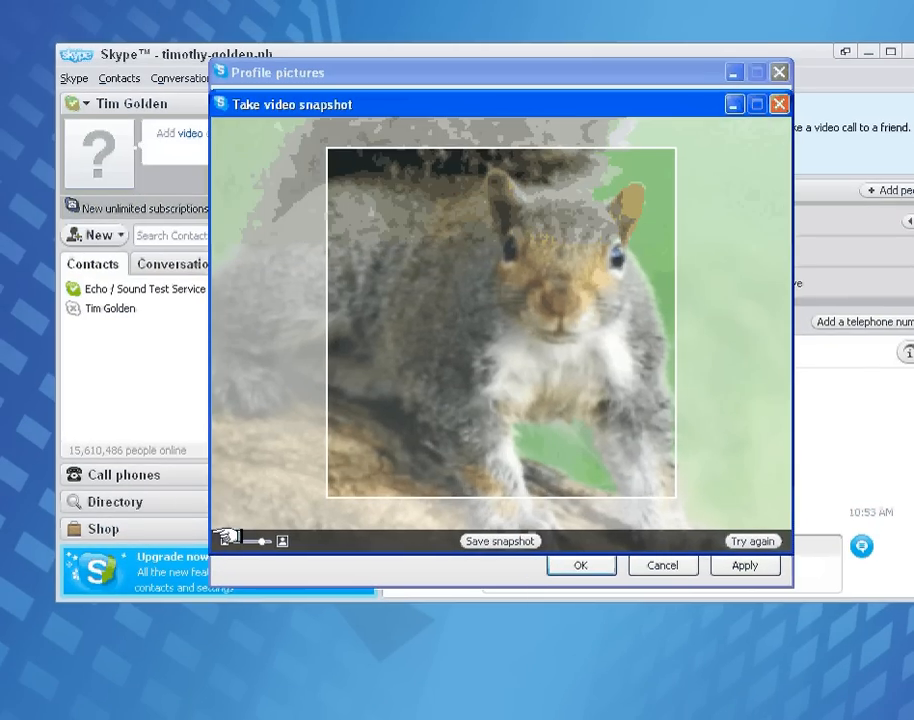
# Crop the snapshot onto the squirrel's face, save it, and apply it as the profile picture
pyautogui.click(205, 561)
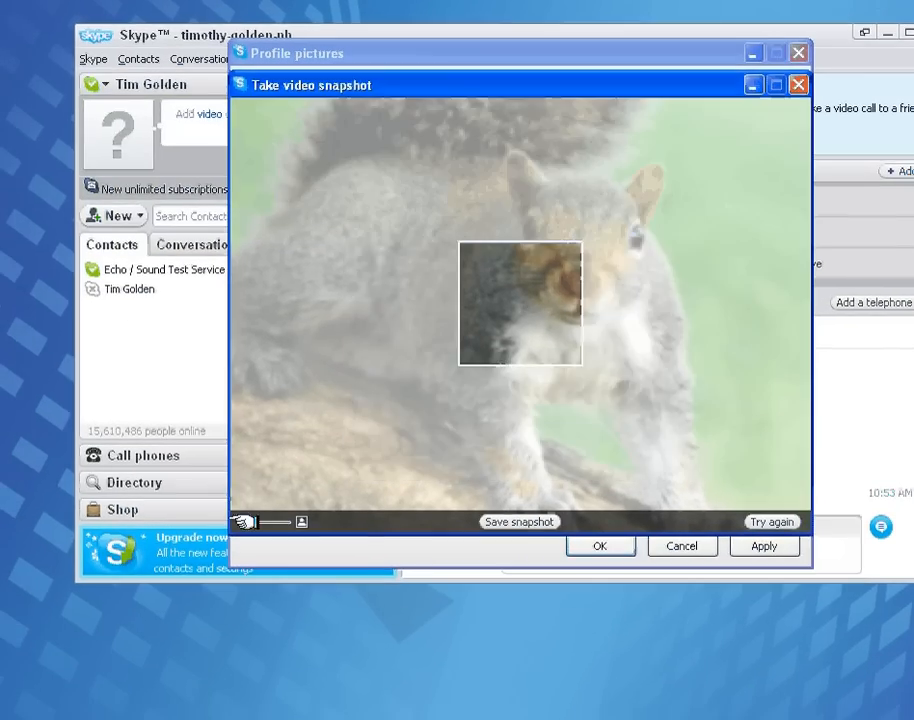
pyautogui.moveTo(260, 522); pyautogui.dragTo(270, 520)
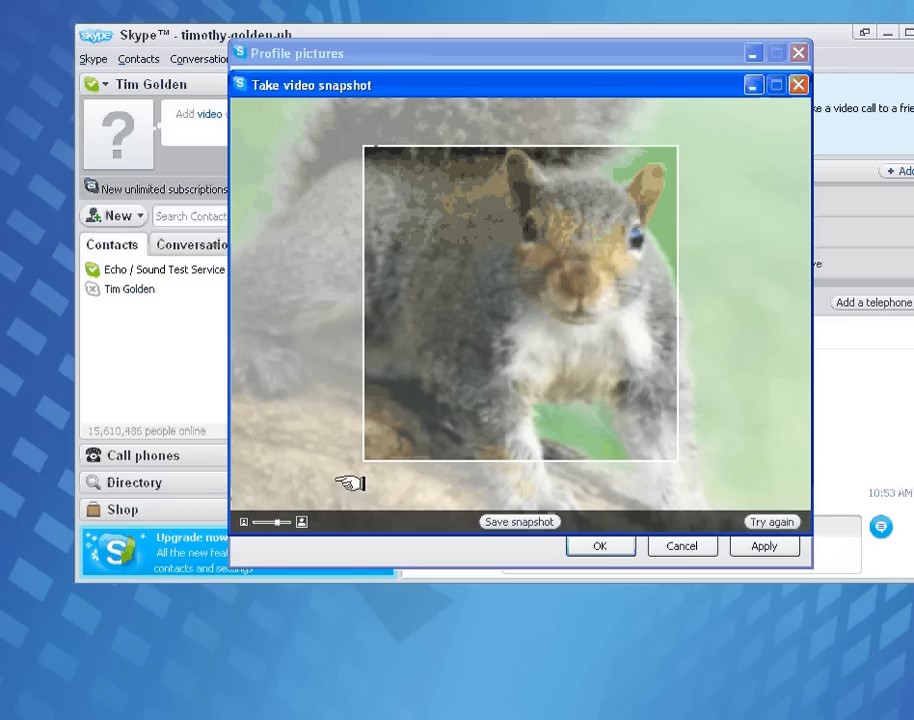
pyautogui.click(266, 522)
pyautogui.moveTo(492, 392); pyautogui.dragTo(572, 328)
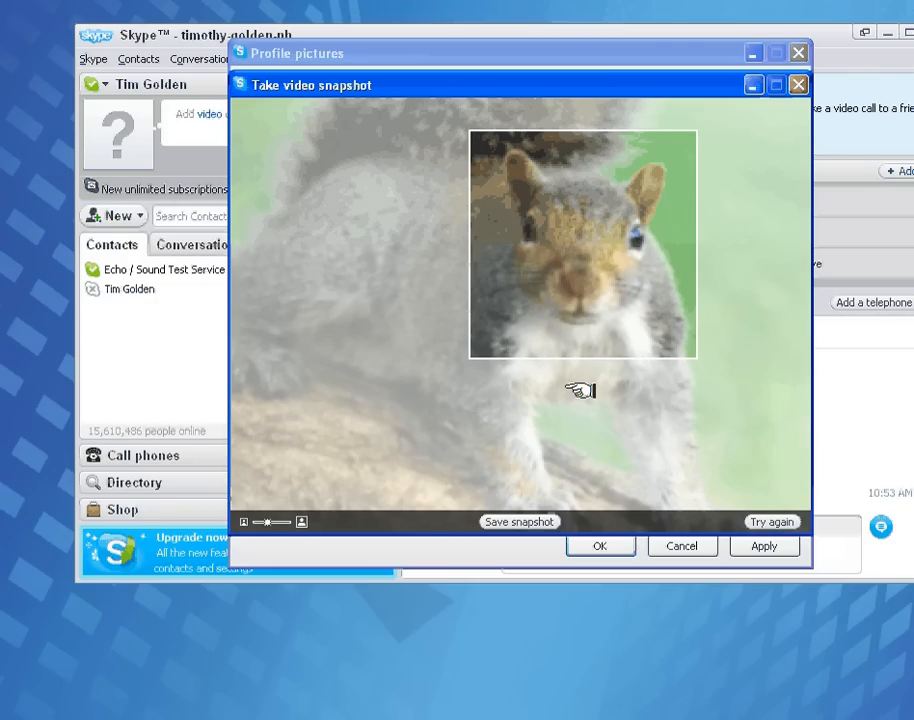
pyautogui.click(517, 522)
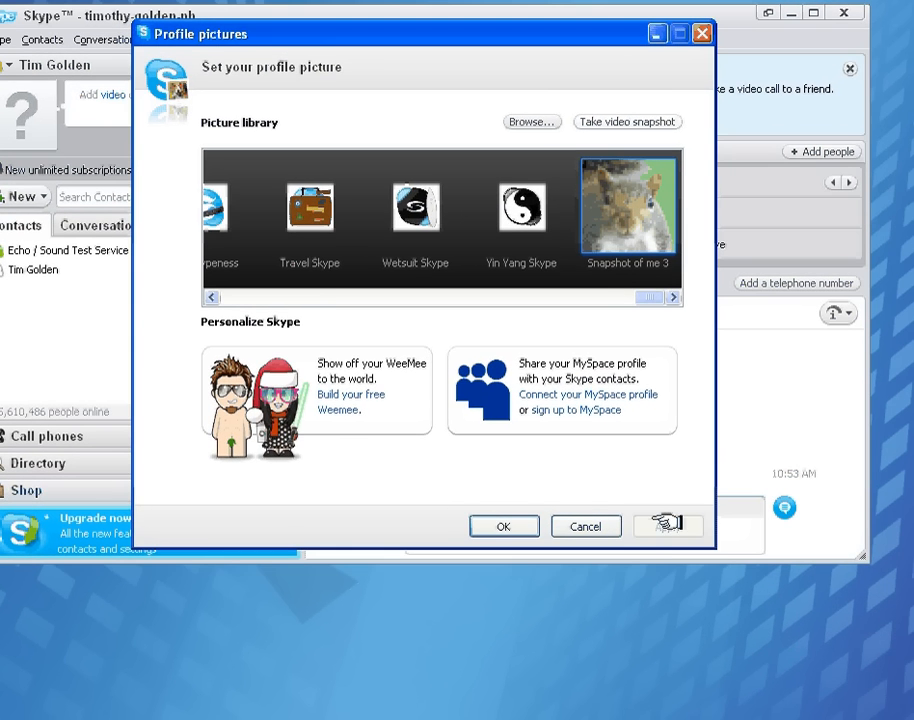
pyautogui.click(686, 540)
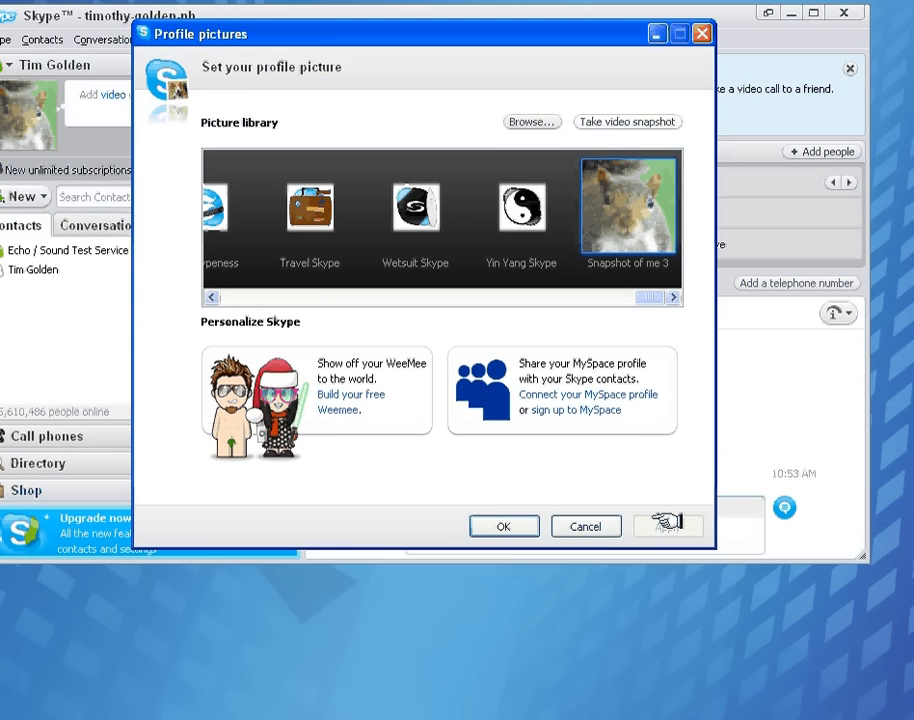
pyautogui.click(508, 526)
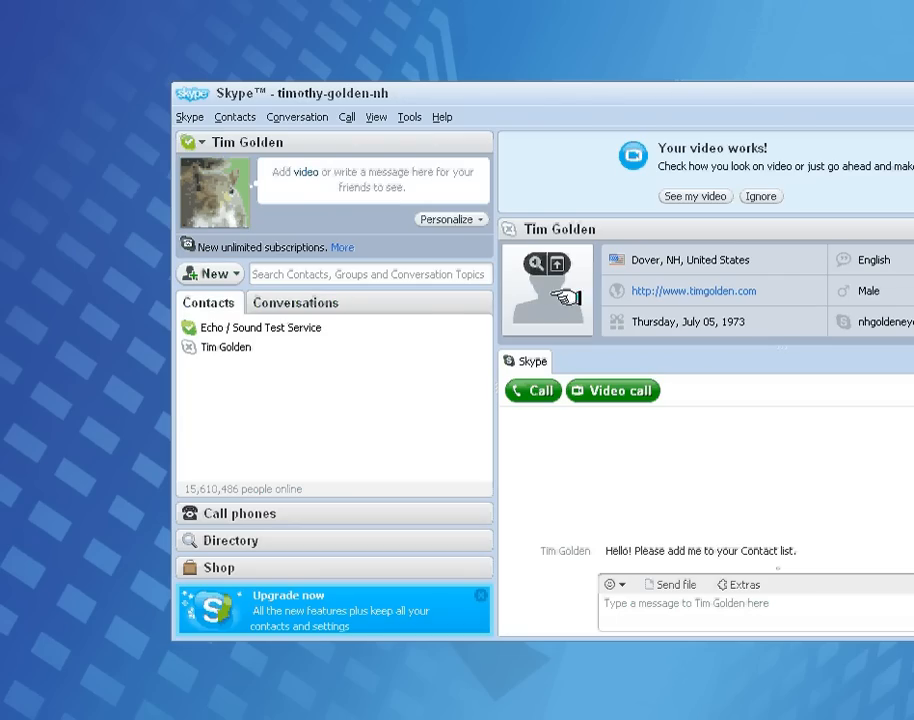
# In Edit Your Profile, choose Male for Gender and click Update to save the profile
pyautogui.click(456, 219)
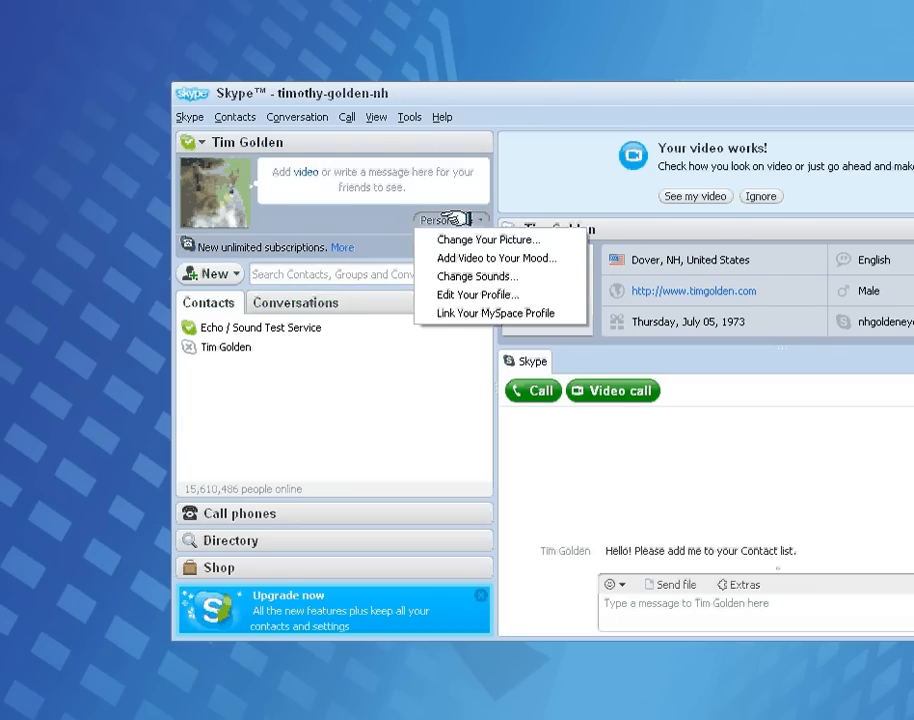
pyautogui.click(492, 295)
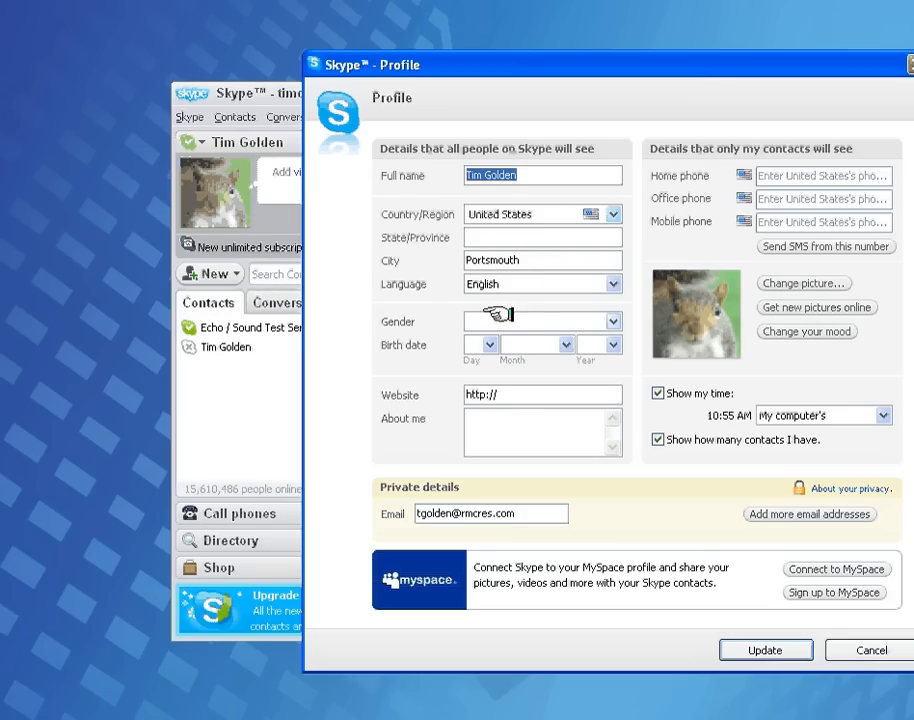
pyautogui.click(527, 320)
pyautogui.click(520, 361)
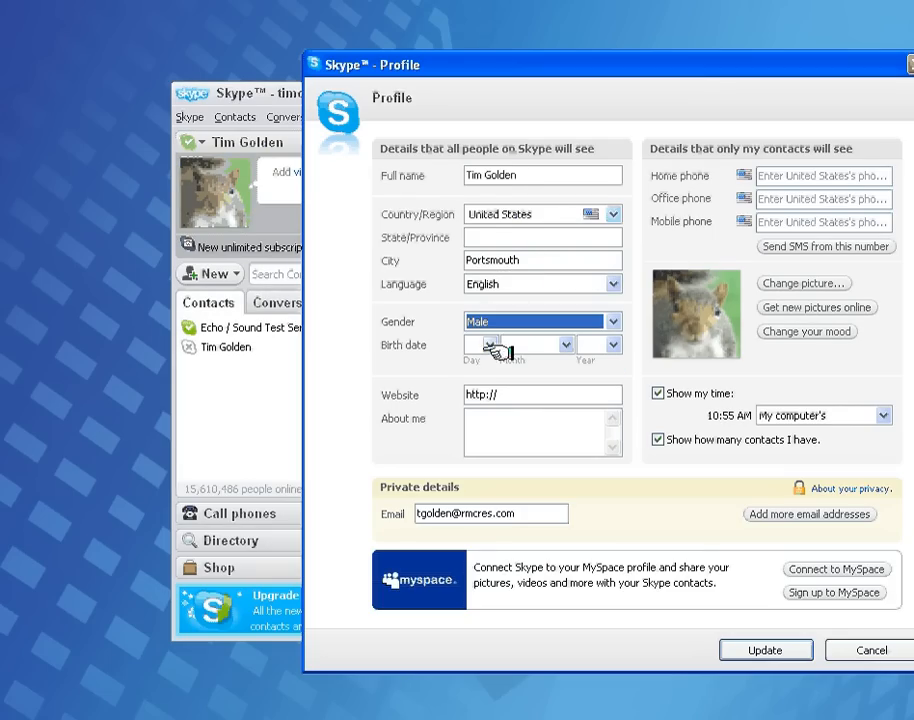
pyautogui.click(520, 430)
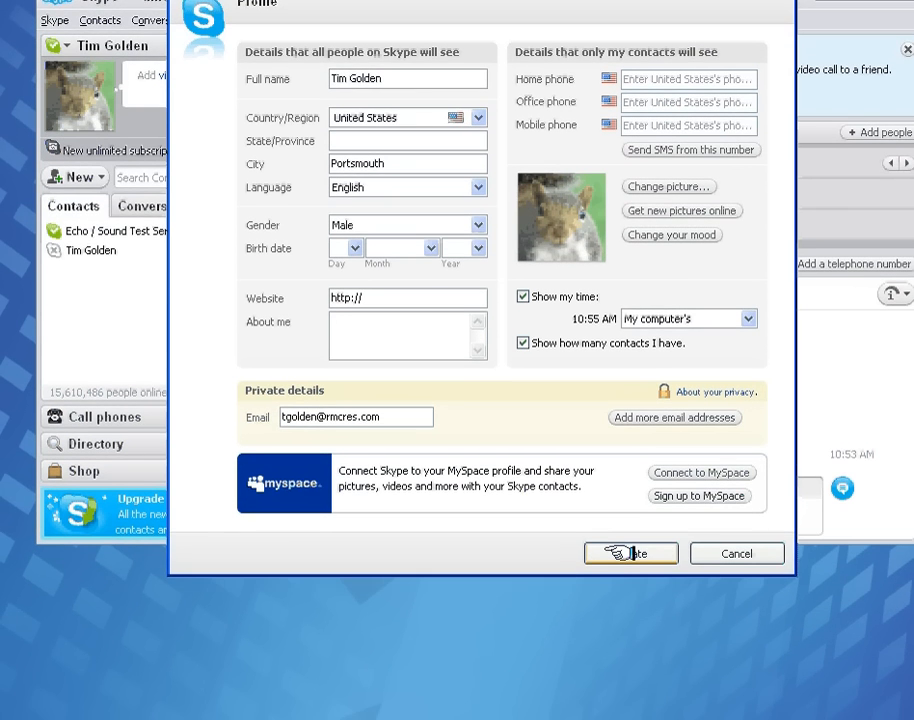
pyautogui.click(650, 550)
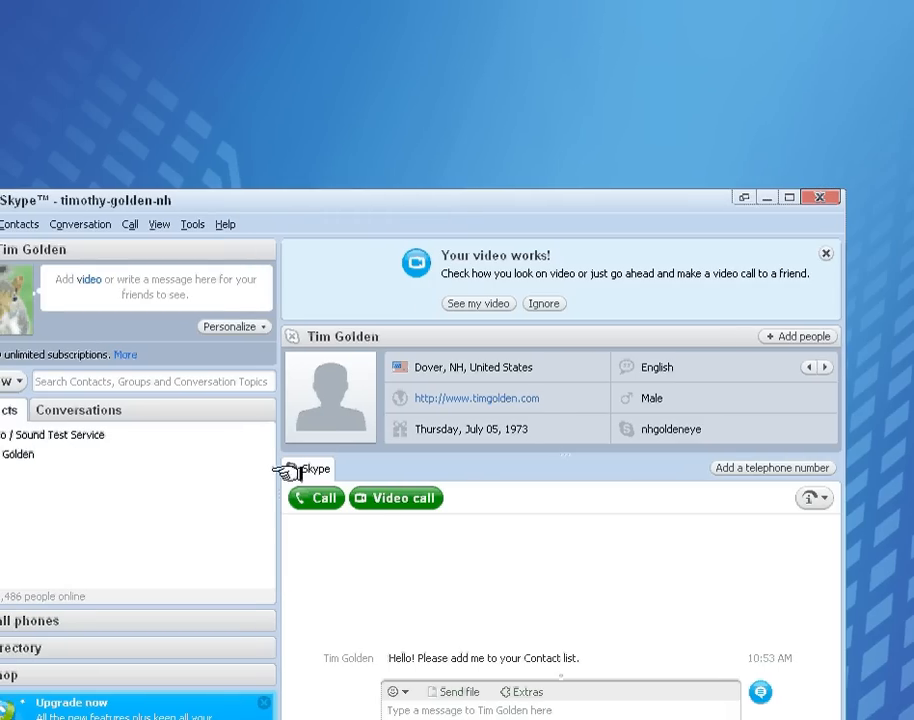
# Place an unanswered call to the non-Echo contact, then select Echo / Sound Test Service
pyautogui.click(5, 453)
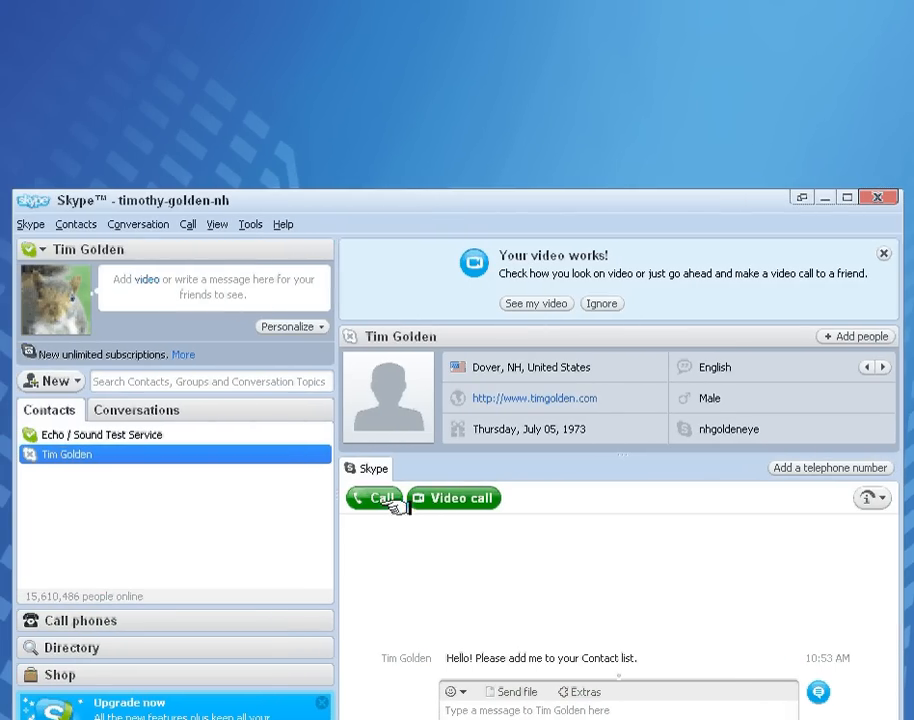
pyautogui.click(447, 497)
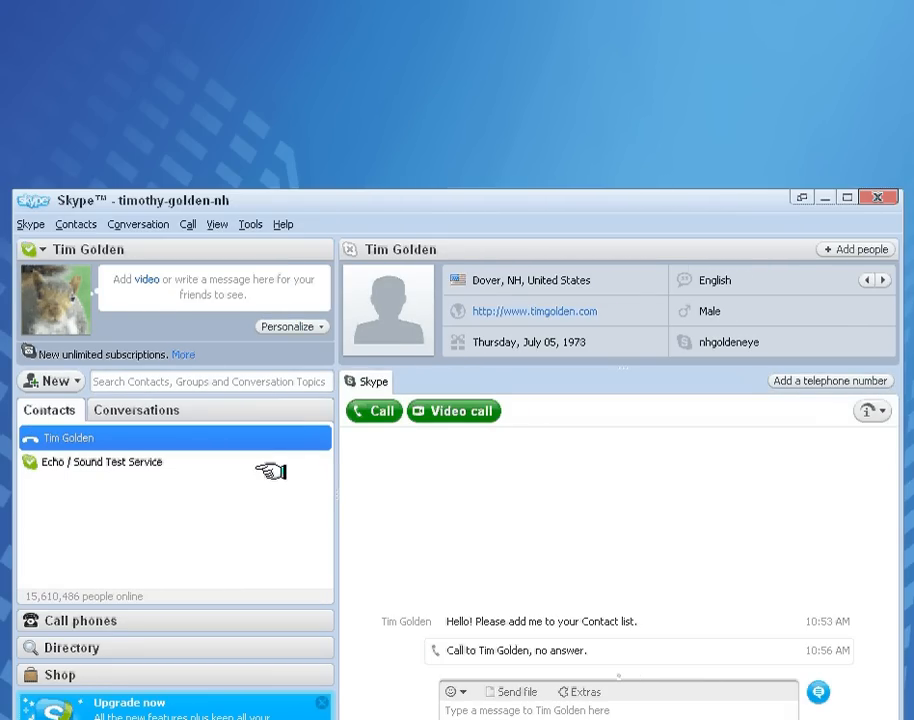
pyautogui.click(140, 462)
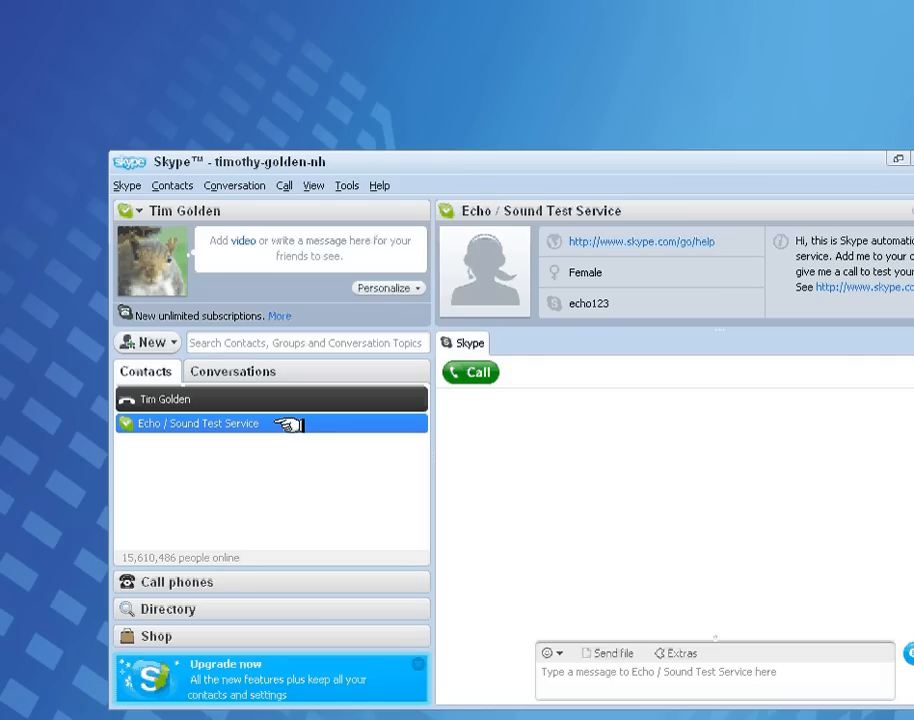
# Make a 30-second test call to Echo / Sound Test Service, then open the Skype account menu
pyautogui.click(467, 371)
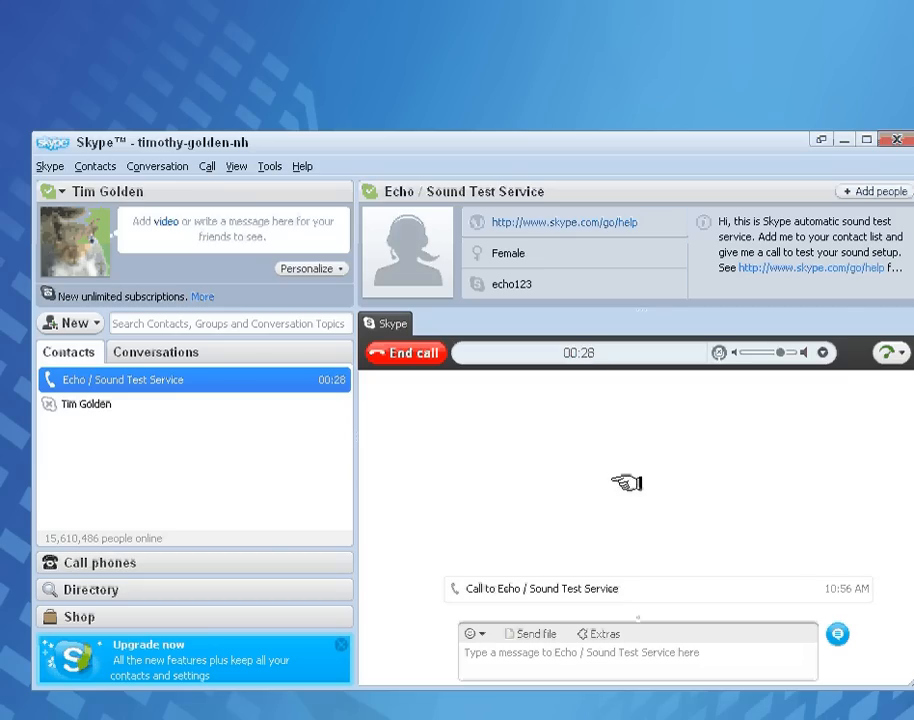
pyautogui.click(420, 355)
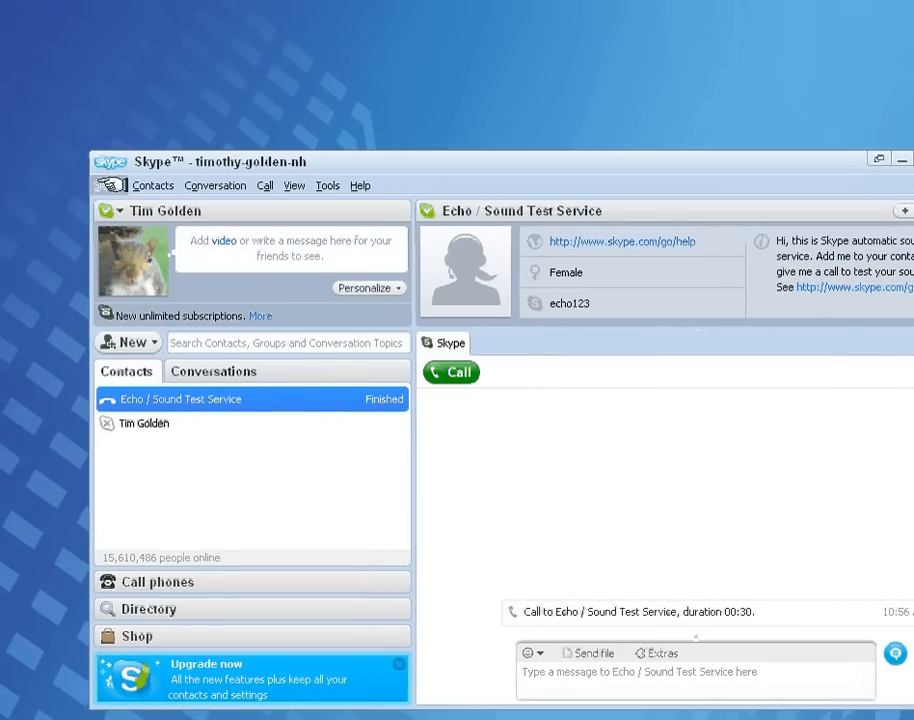
pyautogui.click(110, 185)
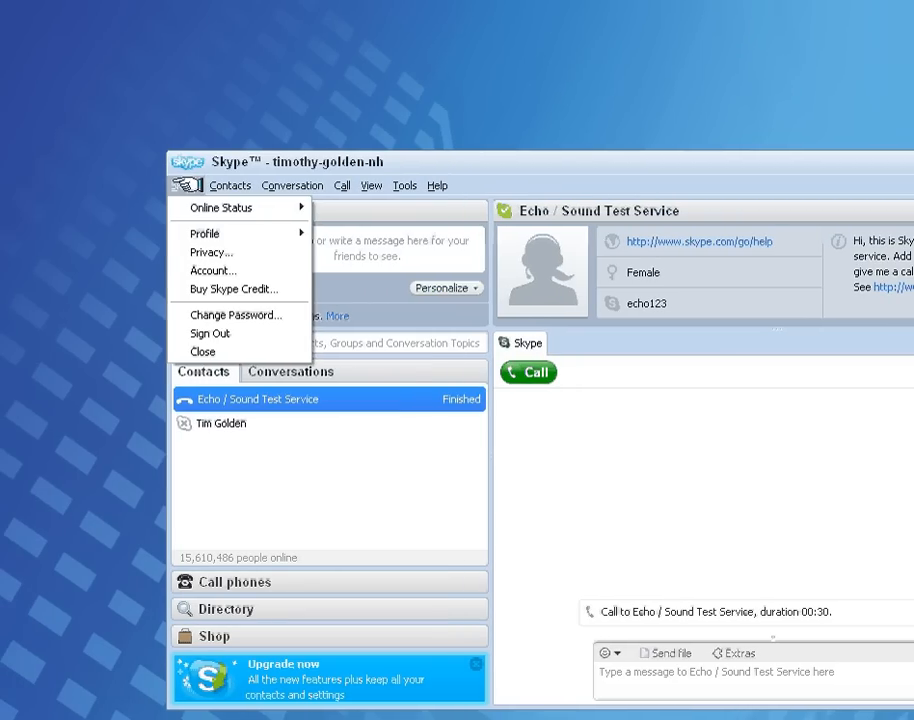